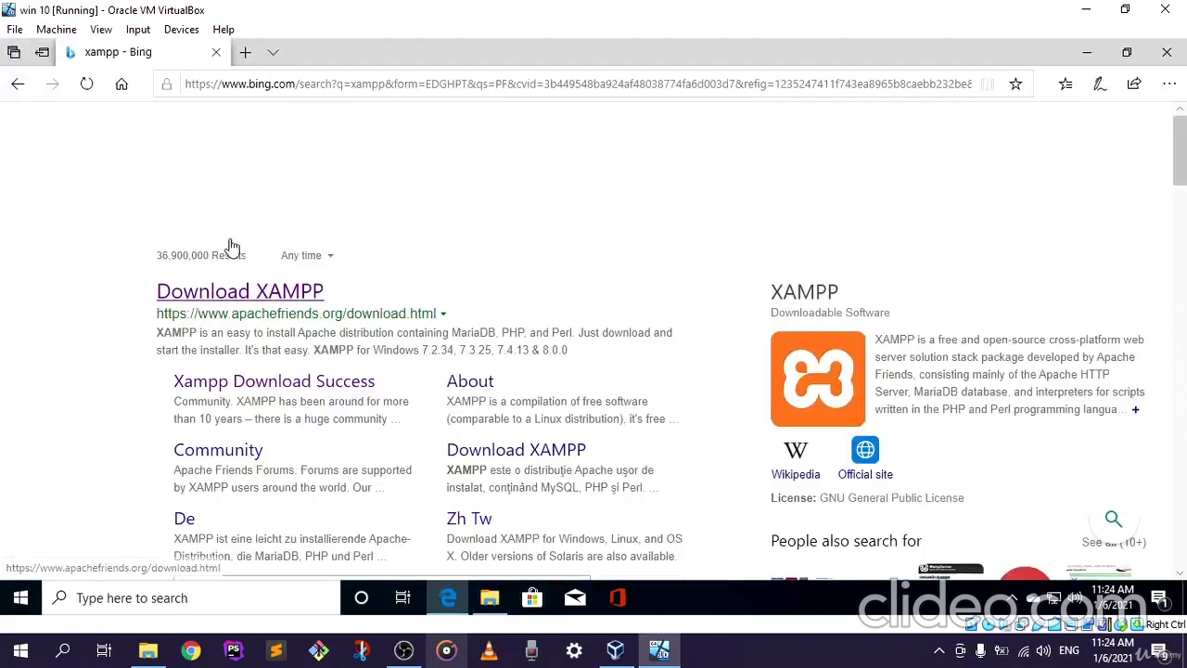
# Open the Download XAMPP search result from apachefriends.org in a new tab and switch to it
pyautogui.rightClick(267, 299)
pyautogui.click(320, 307)
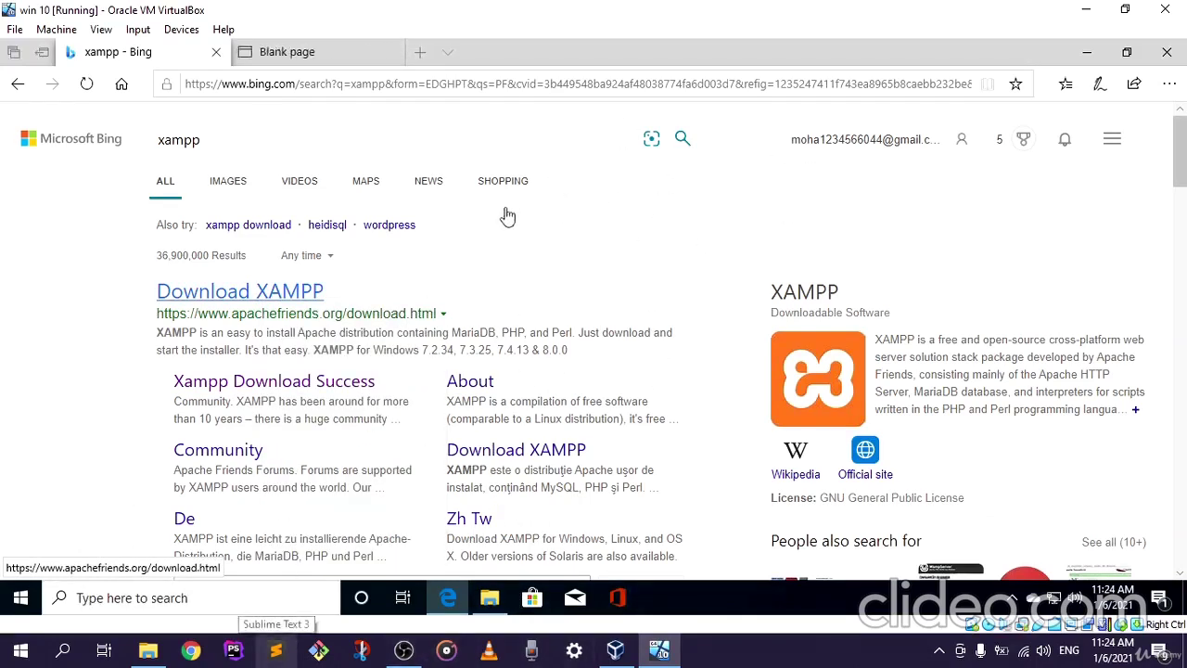
pyautogui.scroll(-1, 547, 320)
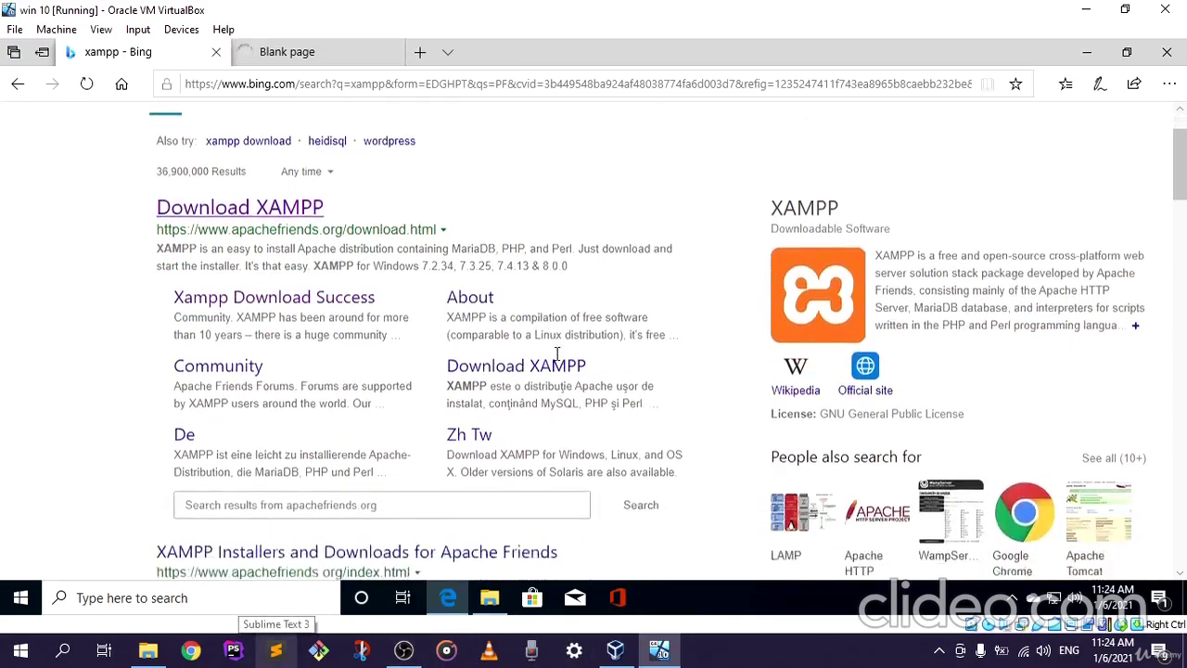
pyautogui.scroll(1, 557, 352)
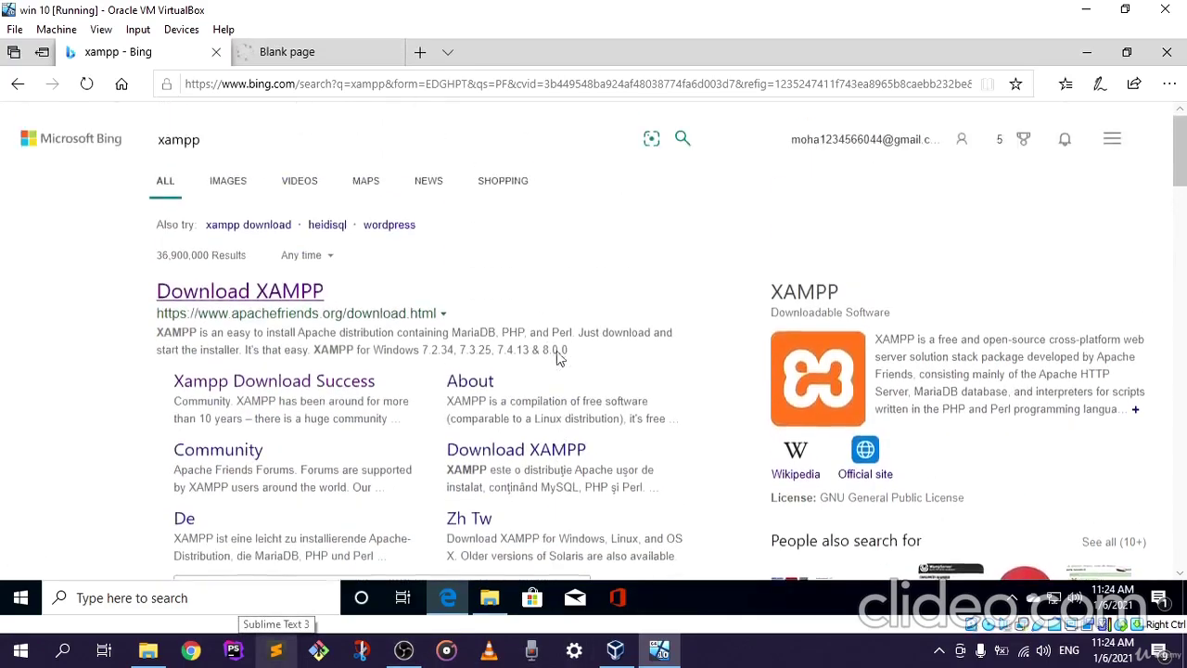
pyautogui.click(319, 51)
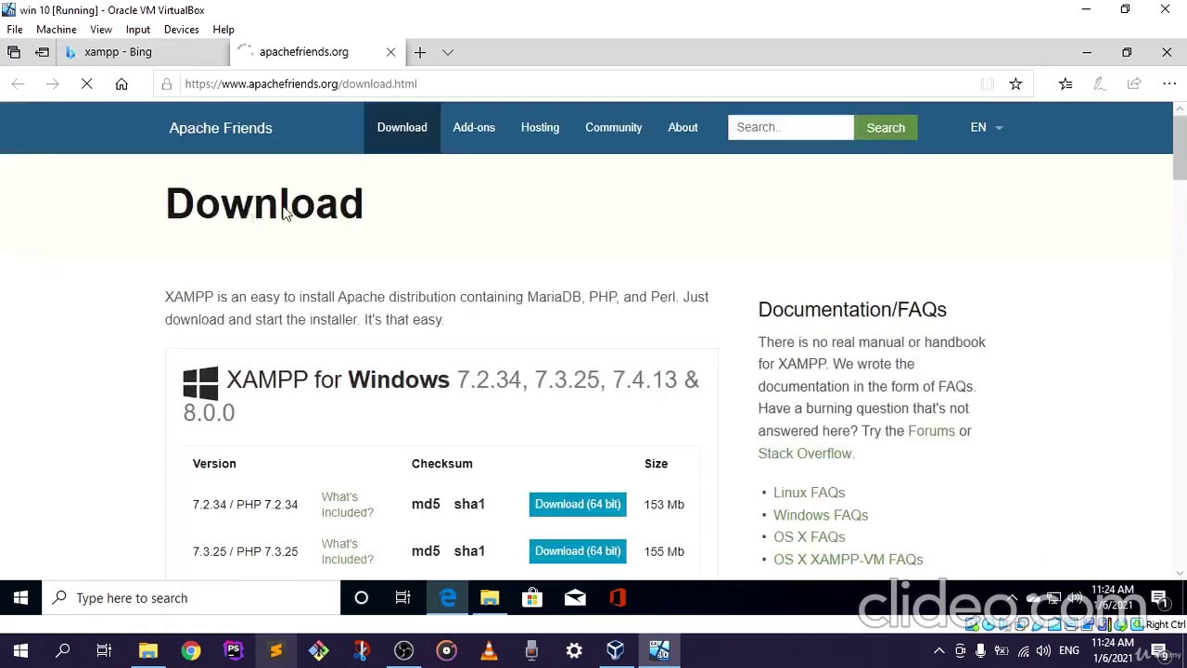
# Examine the XAMPP versions offered for Windows and the other platforms on the download page
pyautogui.scroll(-2, 255, 285)
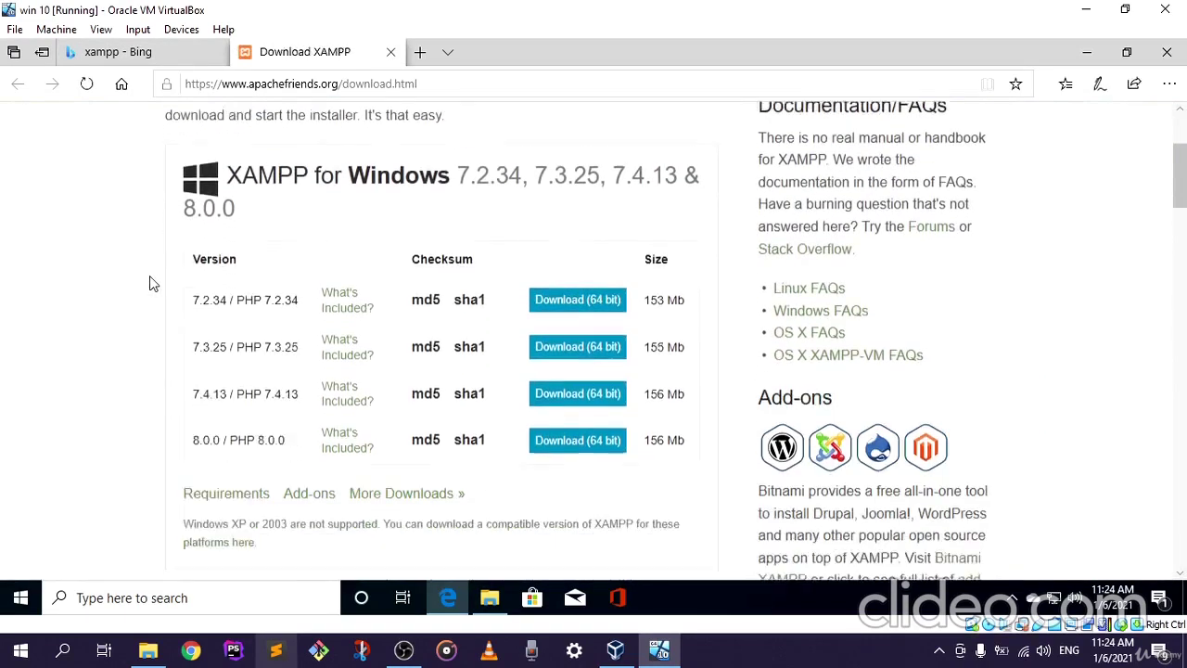
pyautogui.scroll(2, 265, 222)
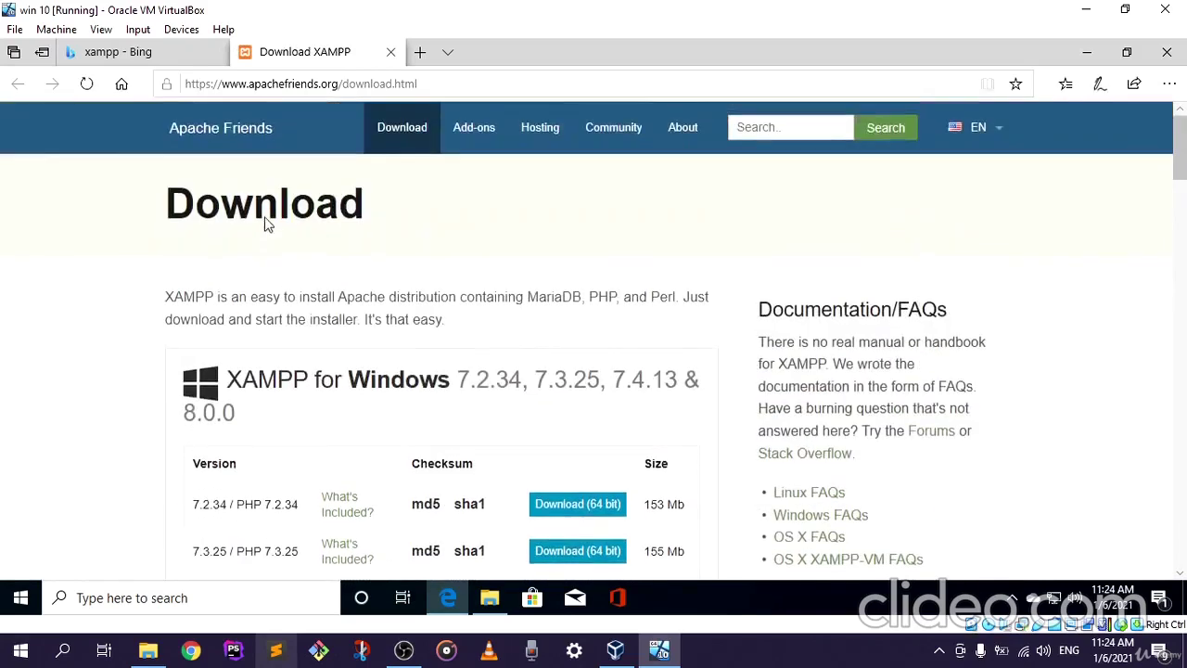
pyautogui.scroll(-3, 334, 228)
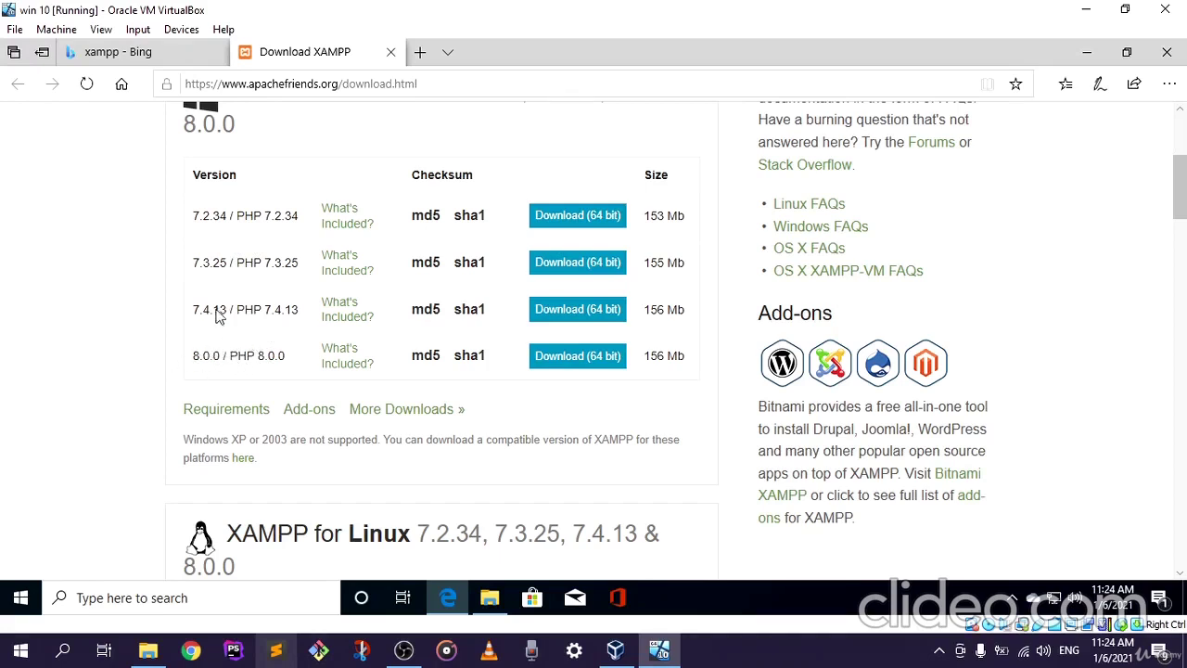
pyautogui.scroll(1, 250, 309)
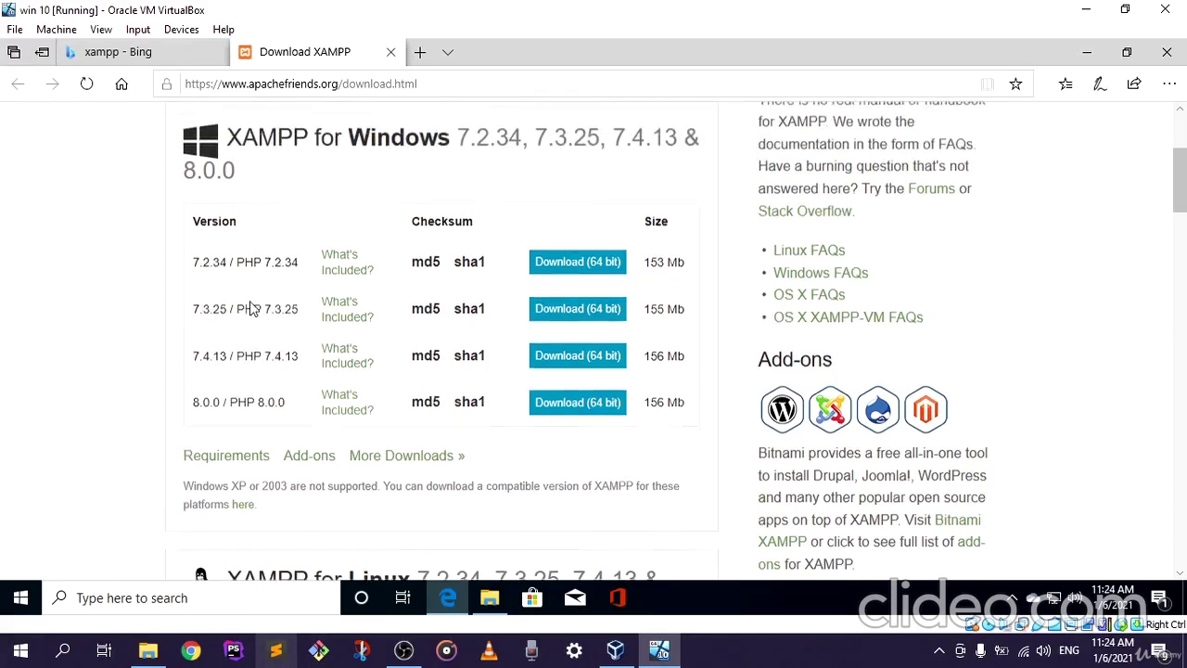
pyautogui.scroll(2, 251, 309)
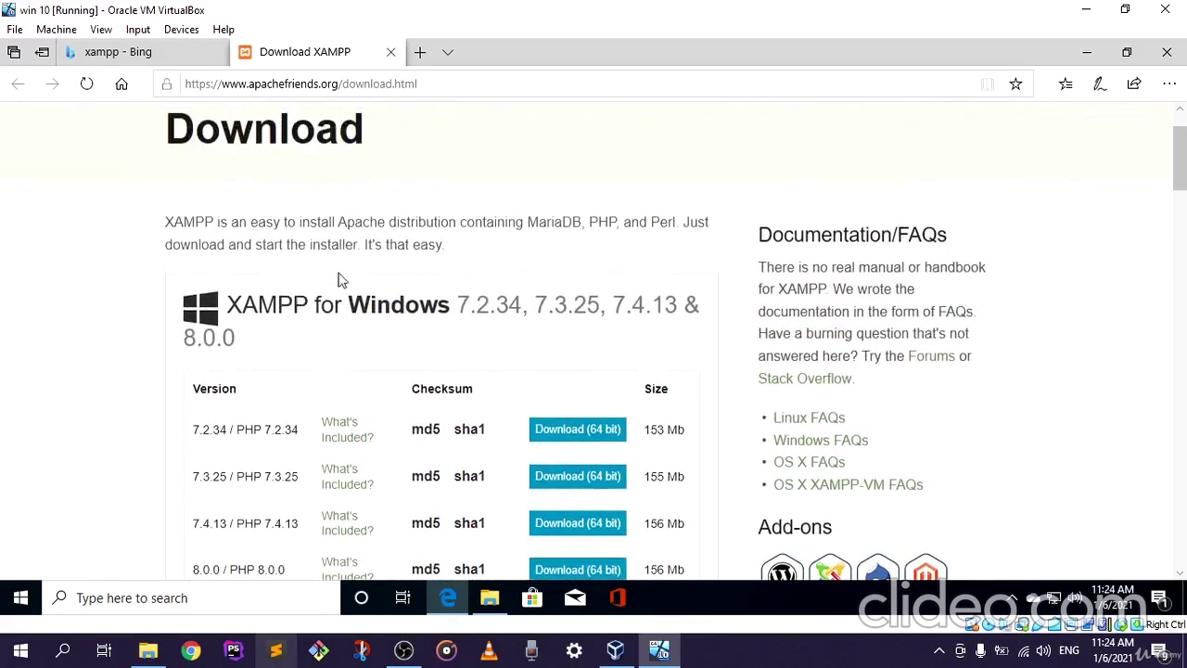
pyautogui.scroll(-1, 361, 275)
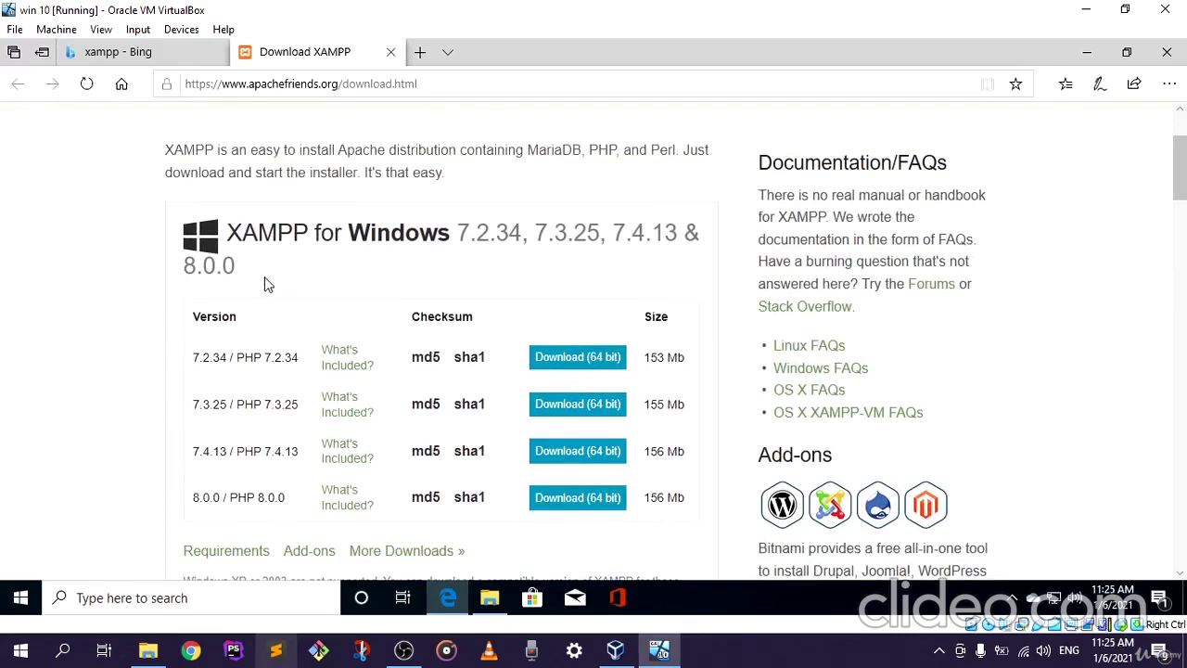
pyautogui.scroll(-1, 200, 320)
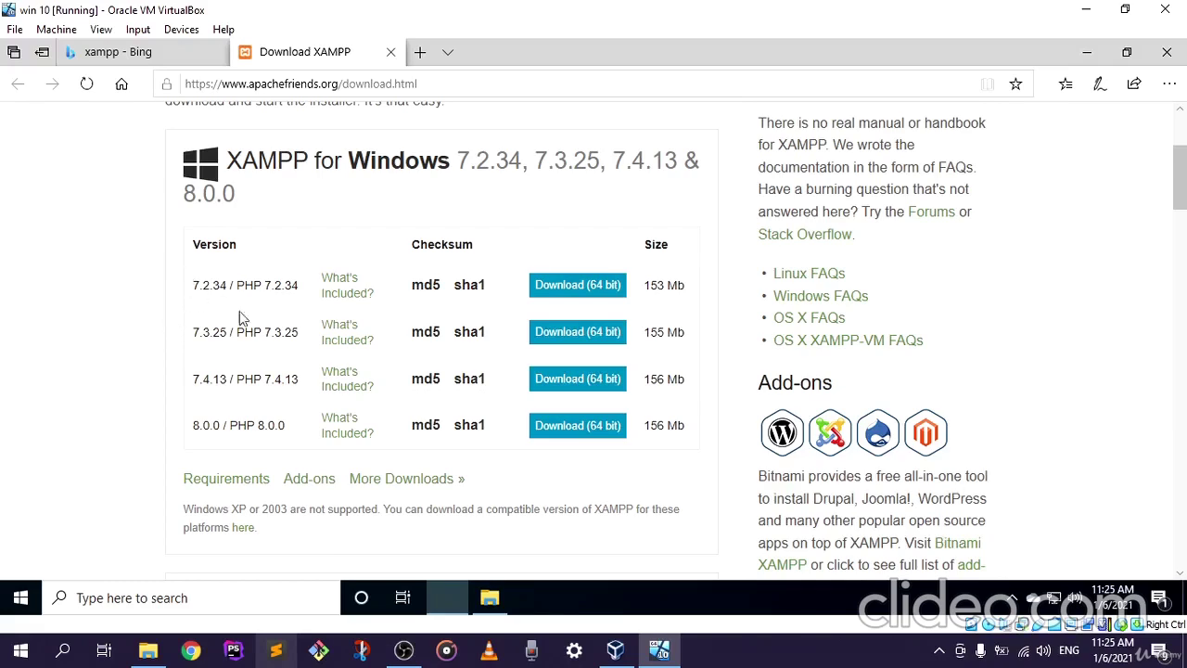
pyautogui.scroll(2, 561, 408)
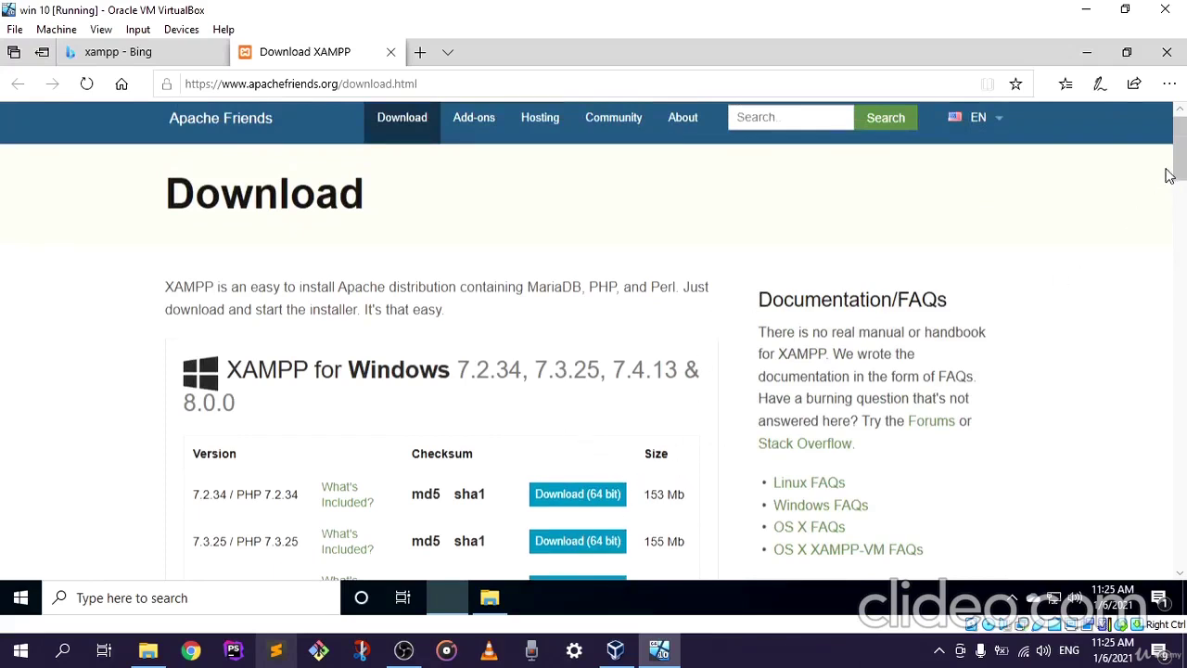
pyautogui.moveTo(1178, 150); pyautogui.dragTo(1178, 193)
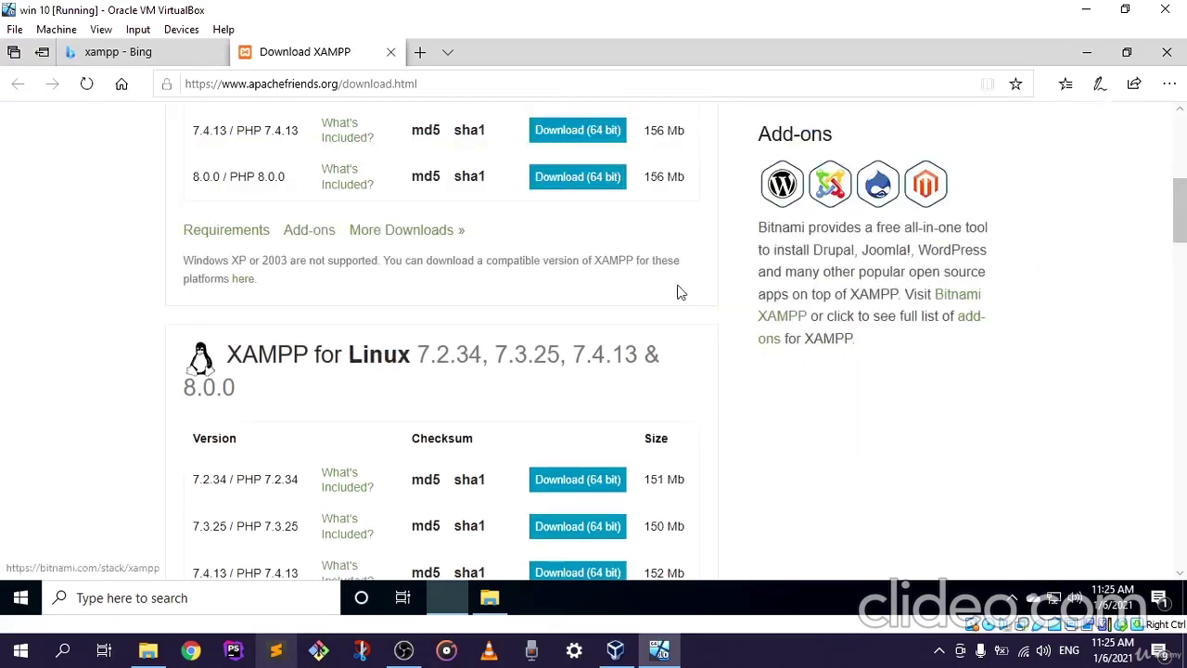
pyautogui.scroll(2, 691, 288)
pyautogui.scroll(1, 707, 296)
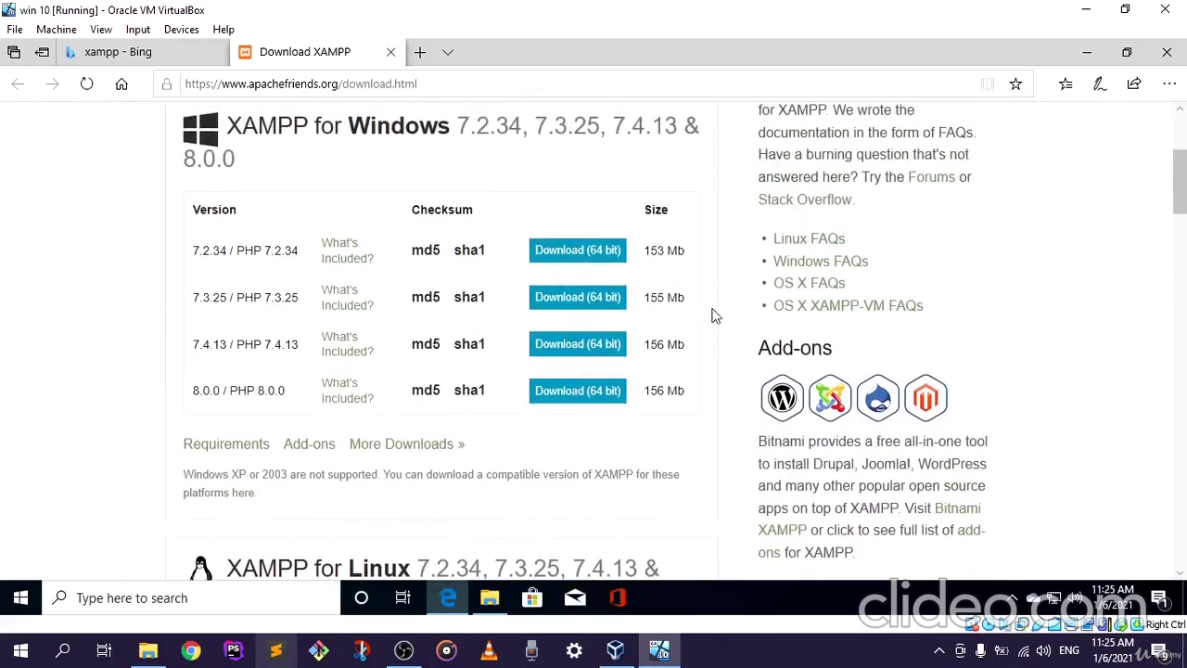
# Try to download the 64-bit XAMPP 7.4.13 installer for Windows and check both download tabs
pyautogui.click(565, 346)
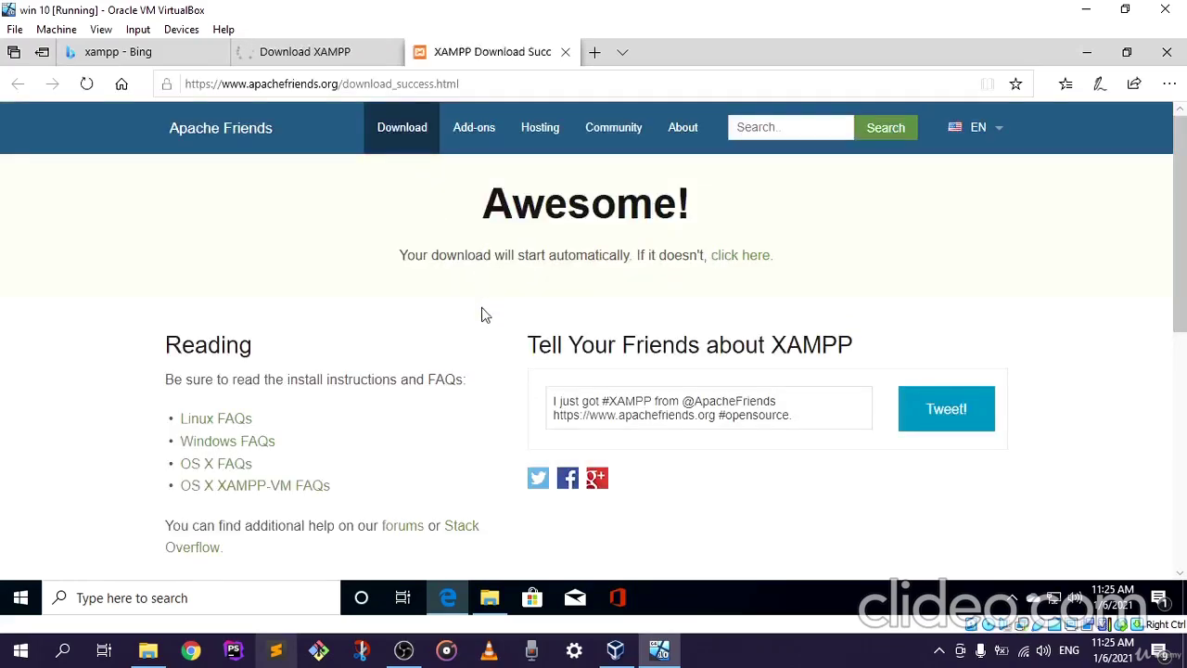
pyautogui.click(334, 52)
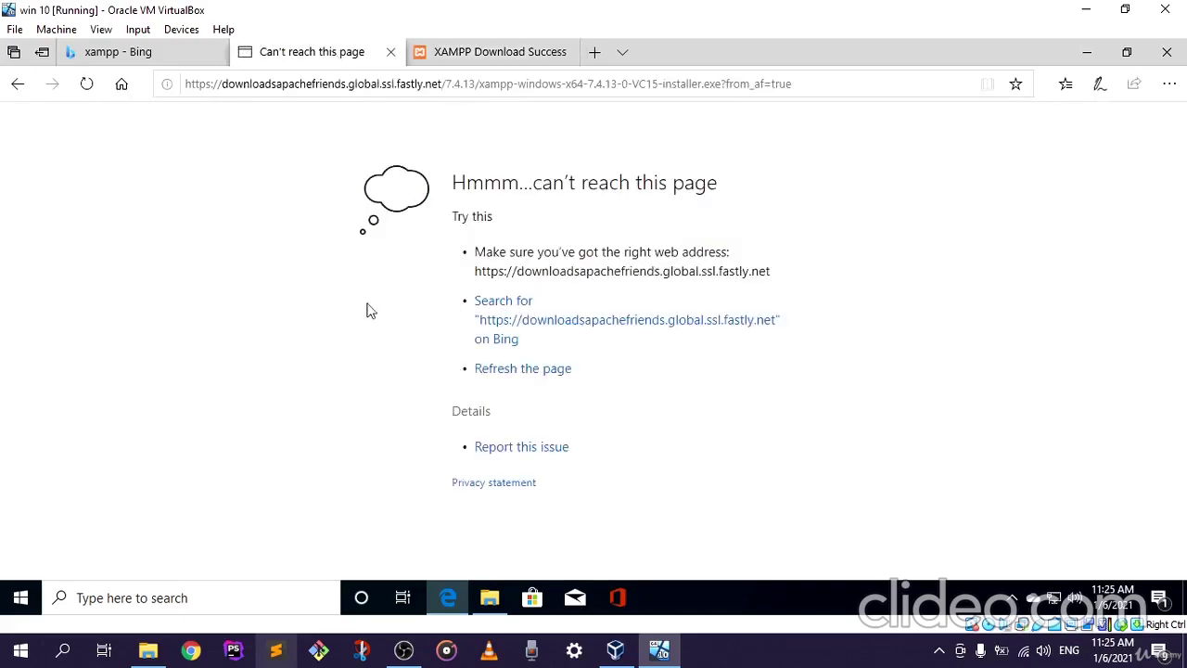
pyautogui.click(461, 57)
pyautogui.scroll(-1, 483, 392)
pyautogui.scroll(1, 480, 394)
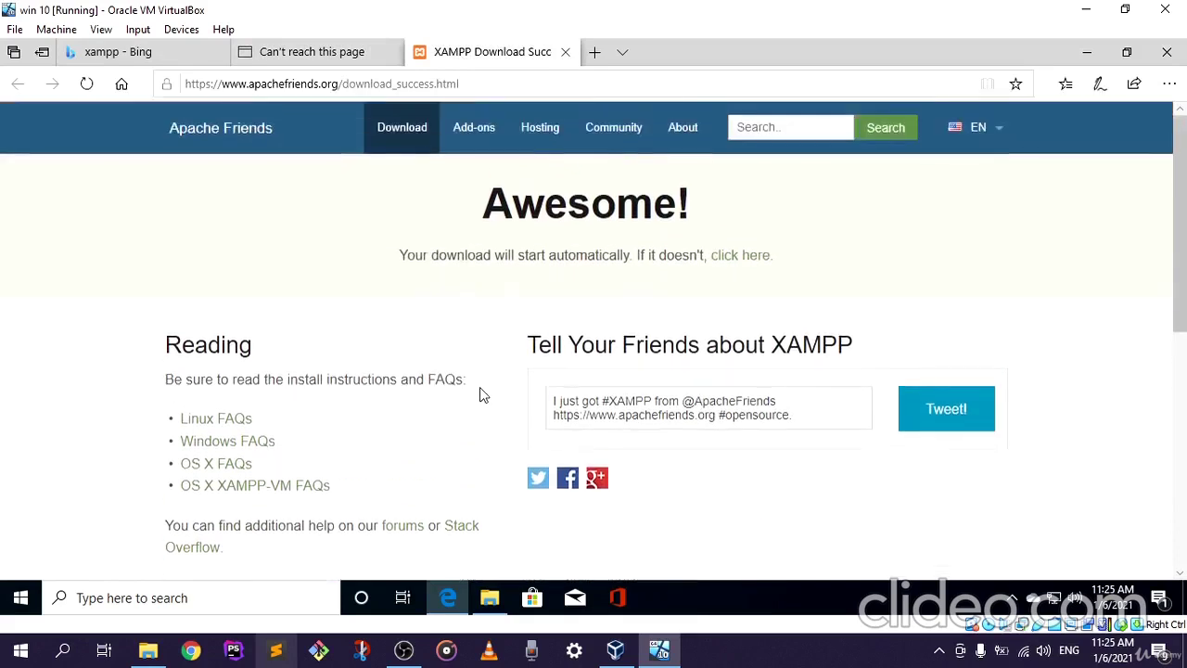
pyautogui.click(318, 53)
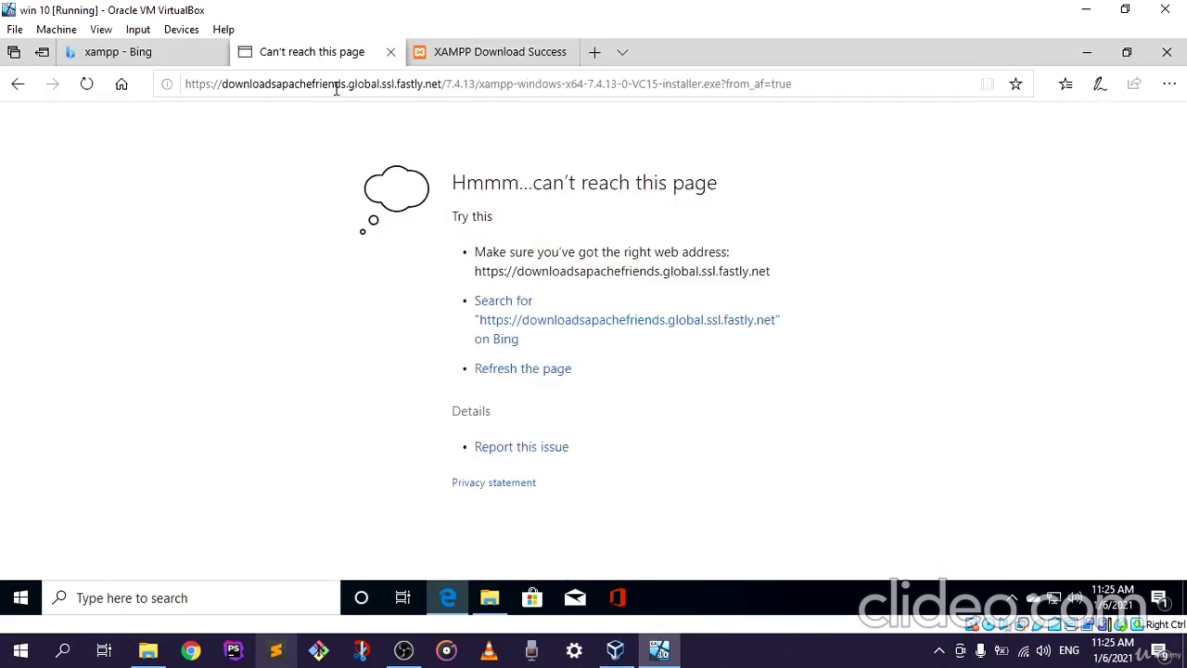
pyautogui.click(461, 52)
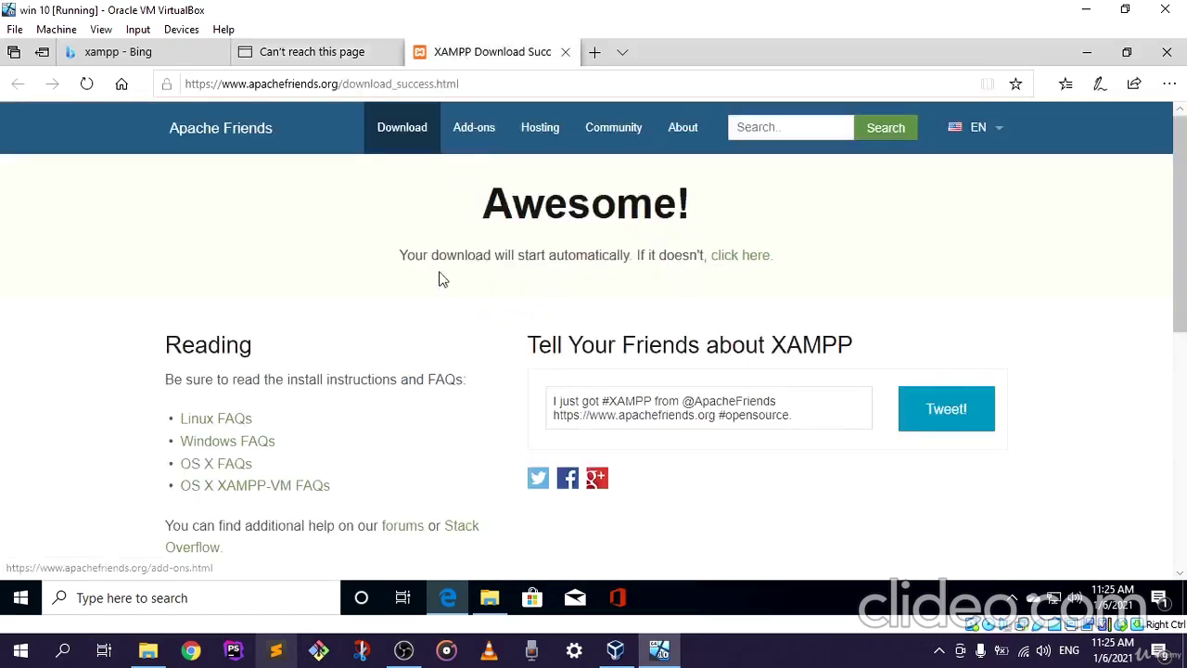
pyautogui.scroll(-1, 441, 316)
pyautogui.scroll(1, 442, 336)
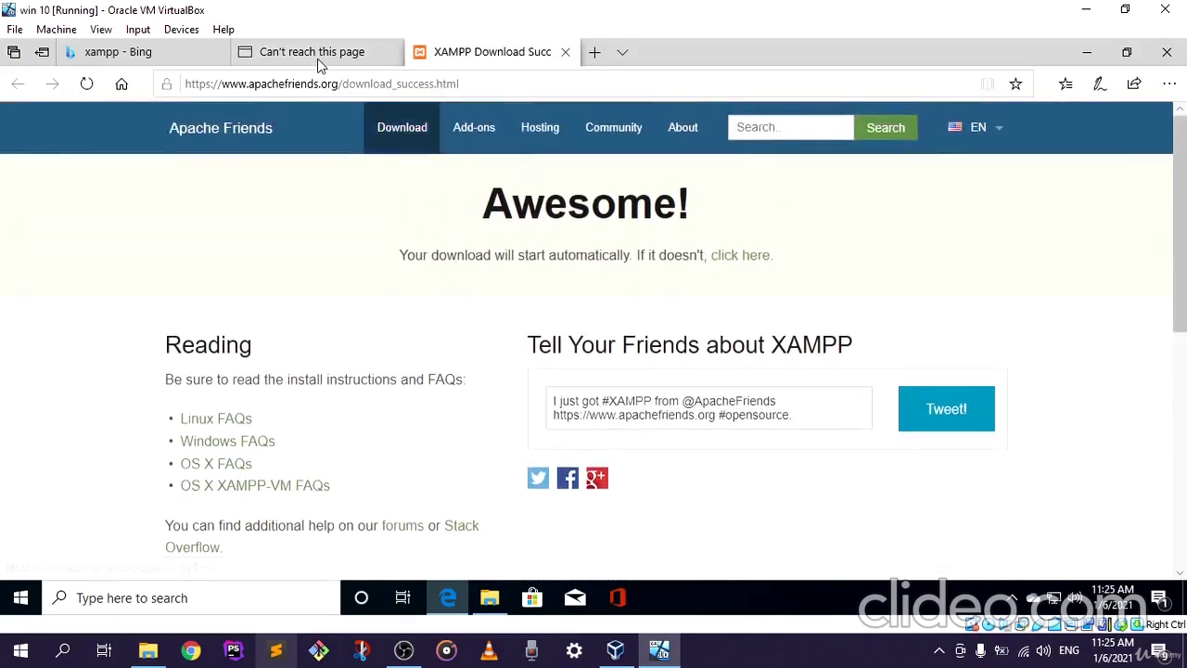
pyautogui.click(320, 58)
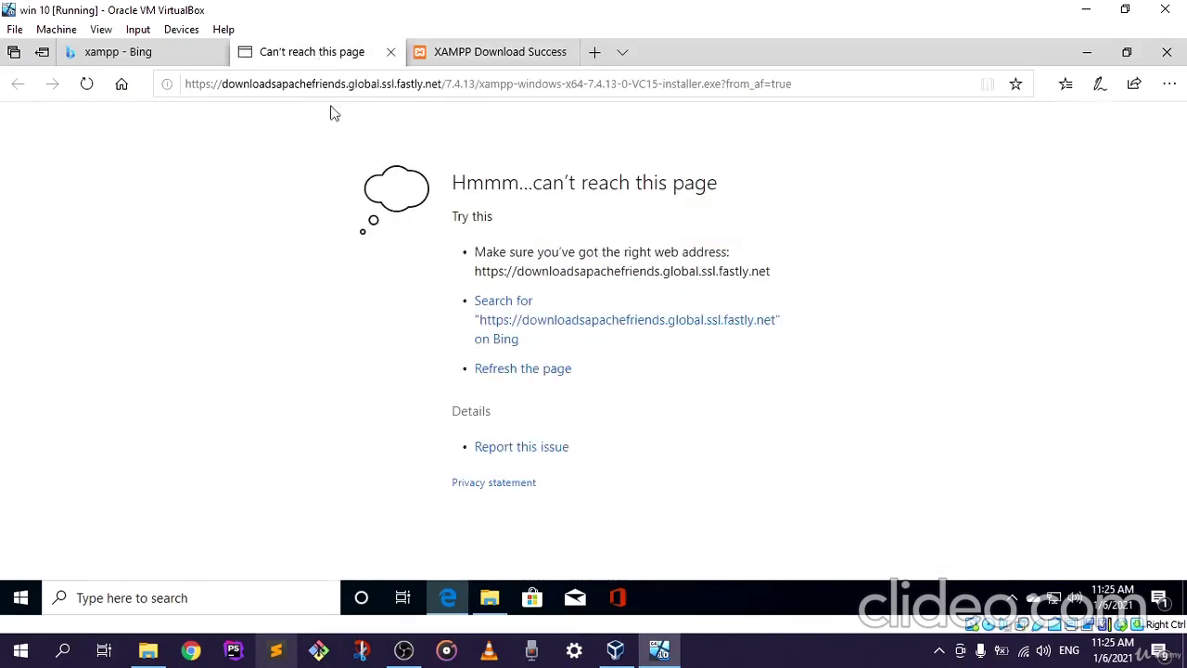
pyautogui.click(457, 53)
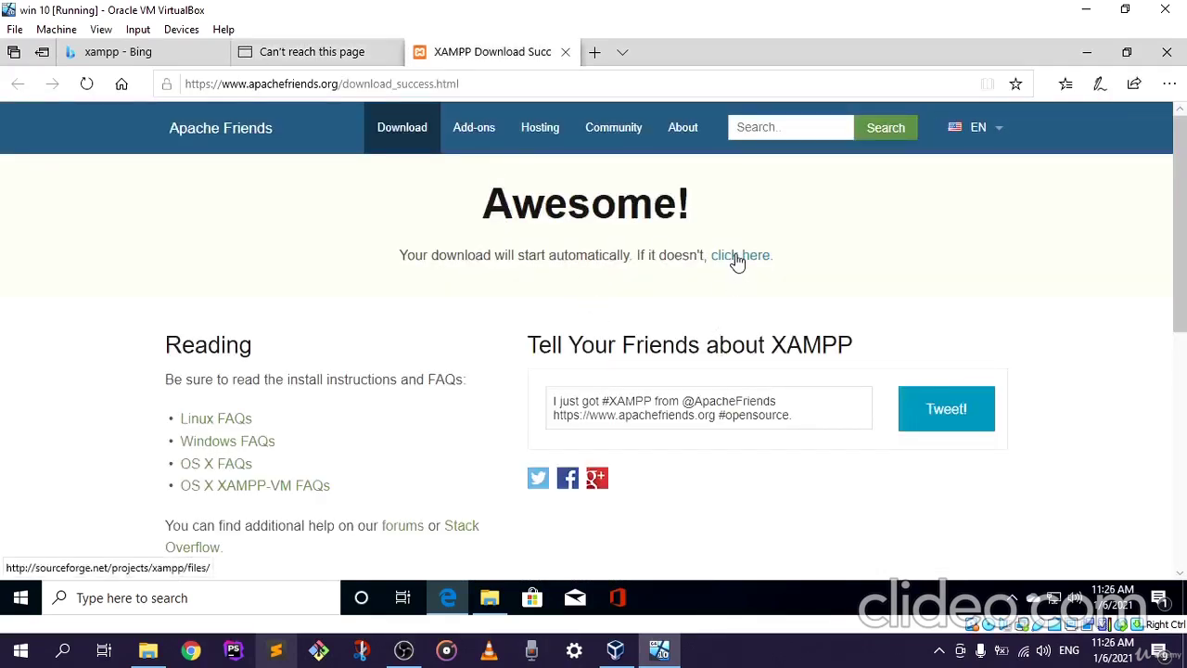
# Follow the fallback download link to XAMPP's SourceForge files page, and recheck the original download tab
pyautogui.click(737, 259)
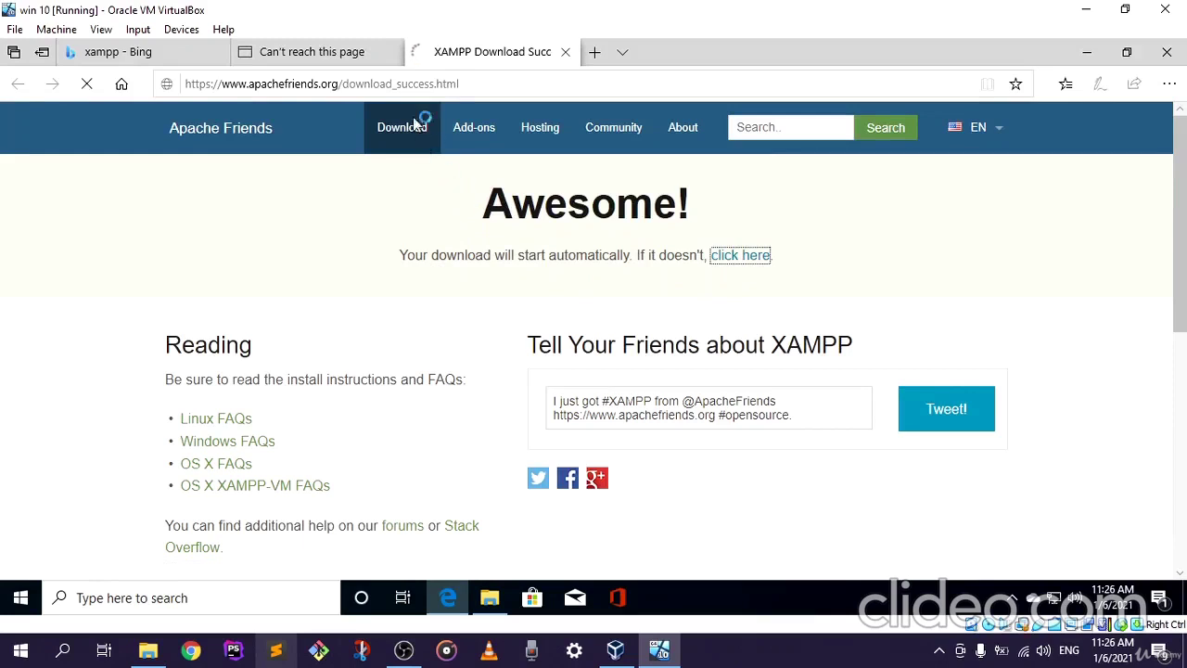
pyautogui.click(331, 55)
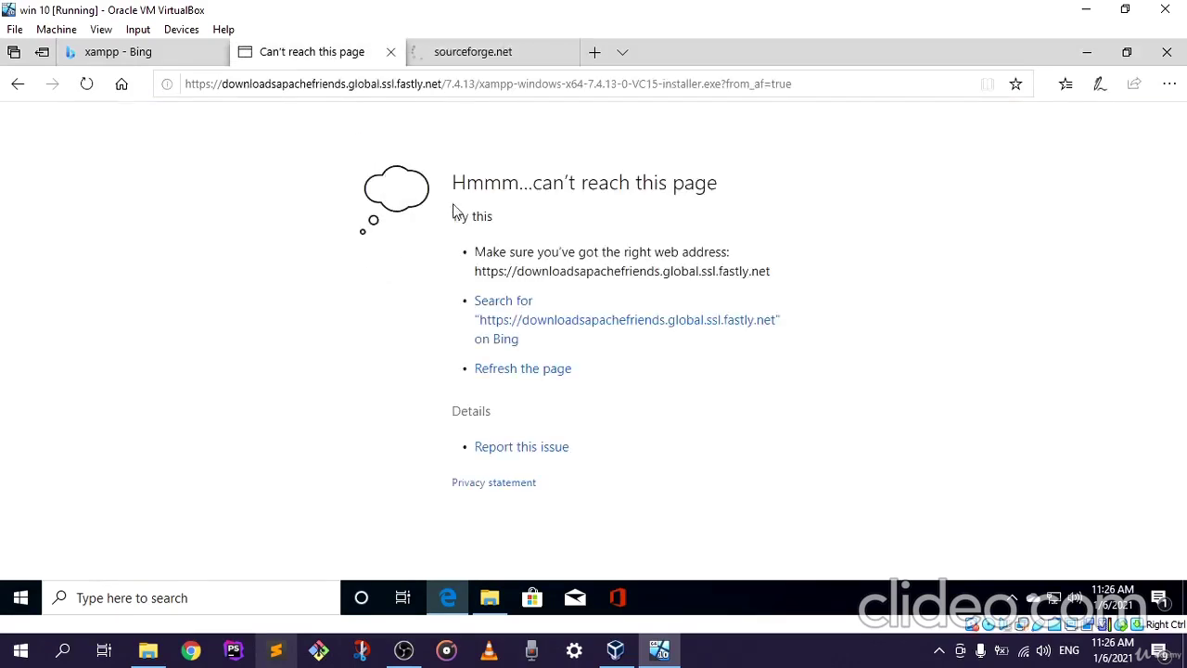
pyautogui.click(492, 54)
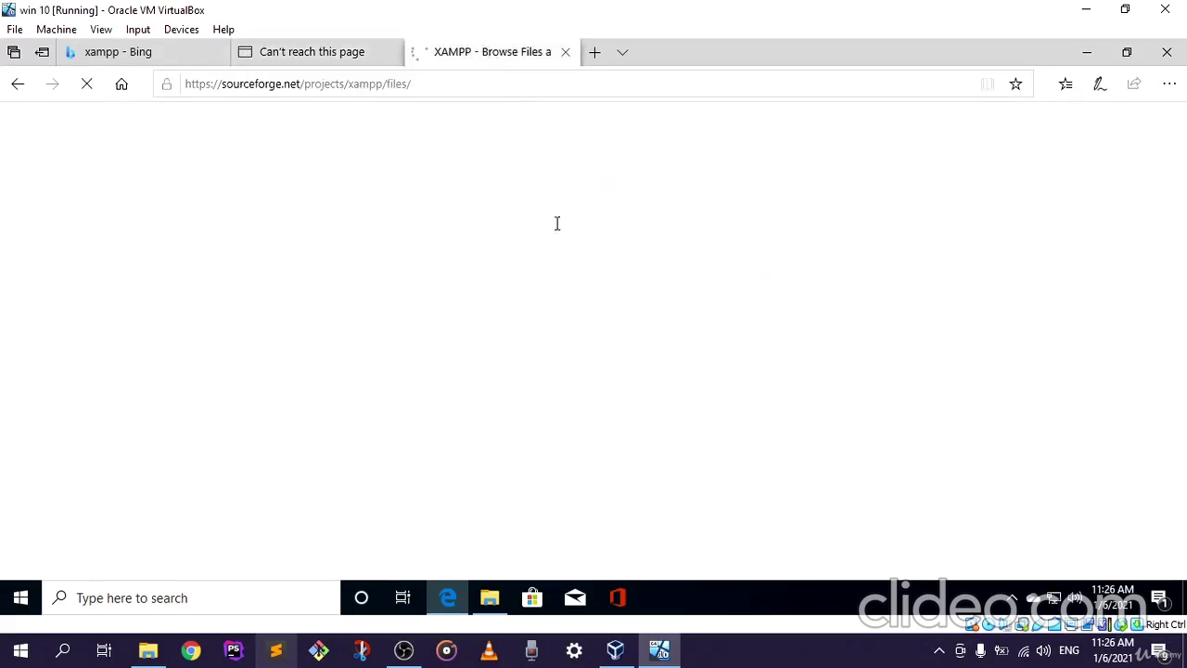
pyautogui.scroll(-2, 530, 344)
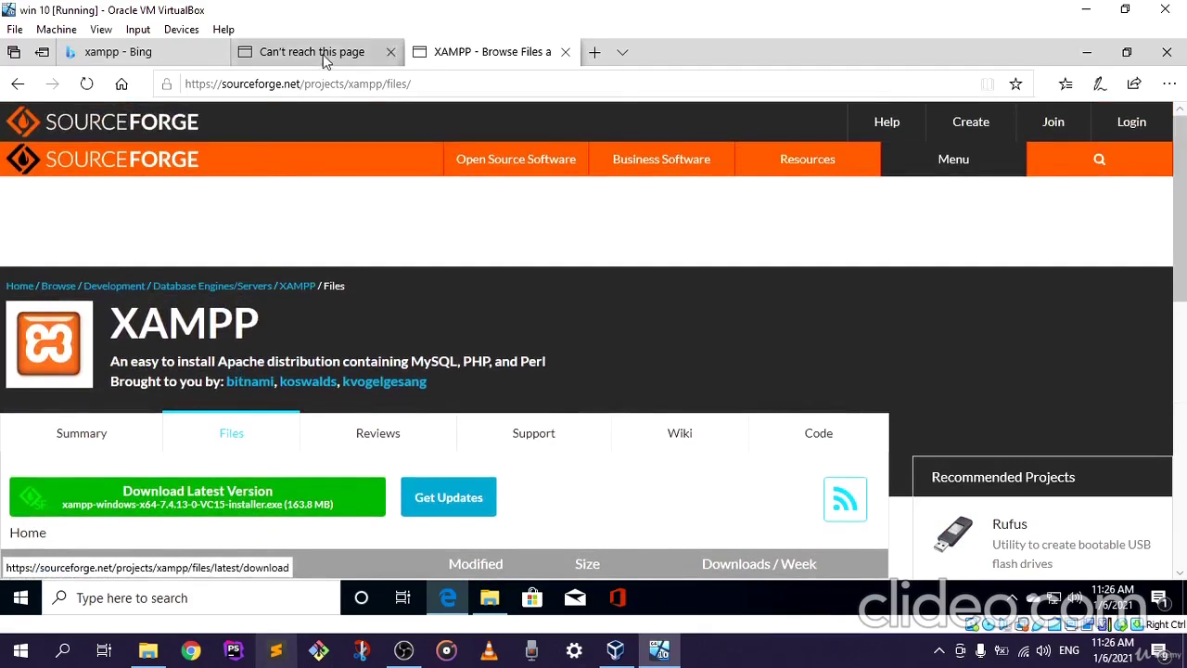
pyautogui.click(306, 52)
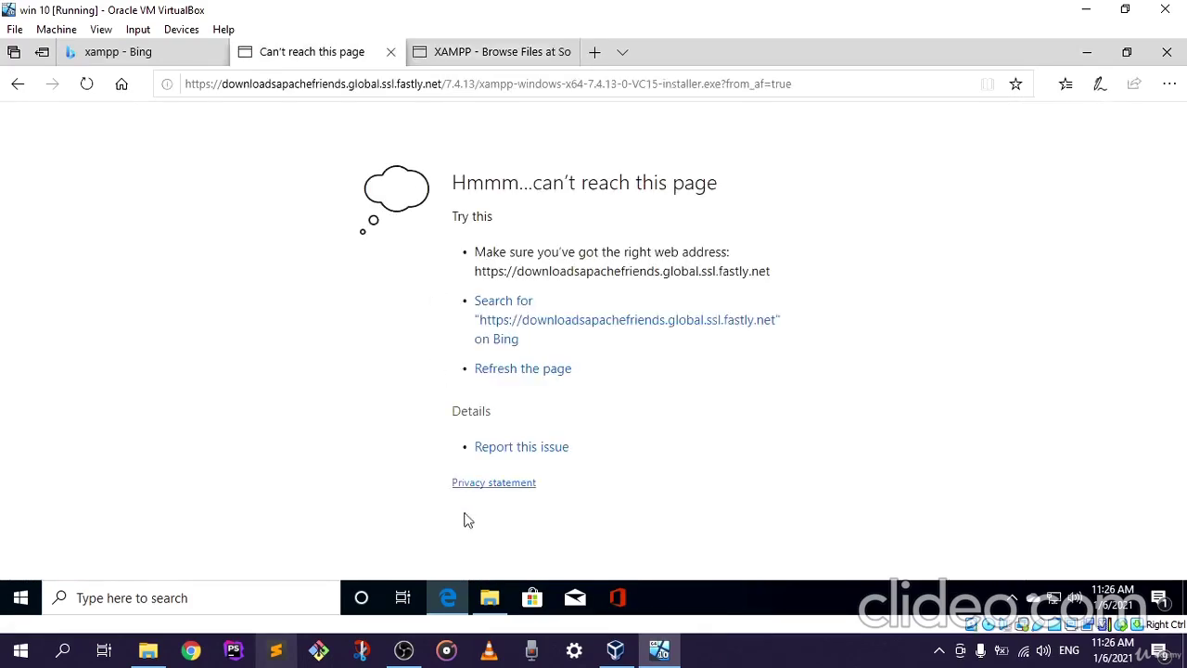
# Switch to File Explorer and open the shared network folder \\VBOXSVR\x
pyautogui.click(446, 598)
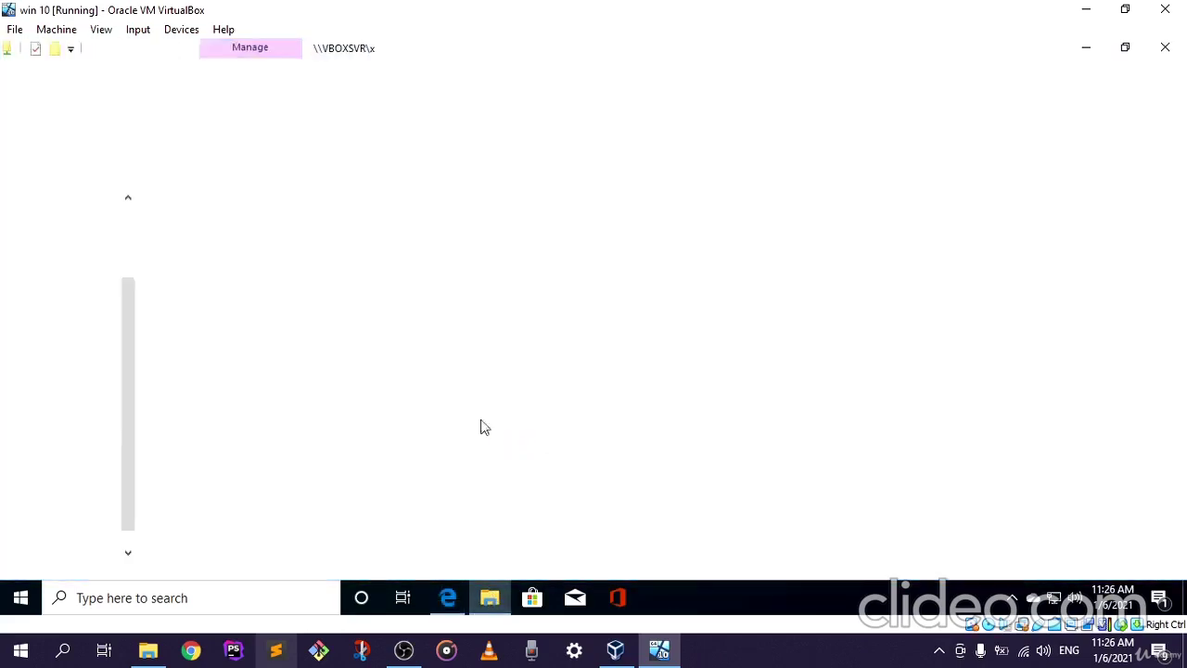
pyautogui.scroll(-1, 65, 505)
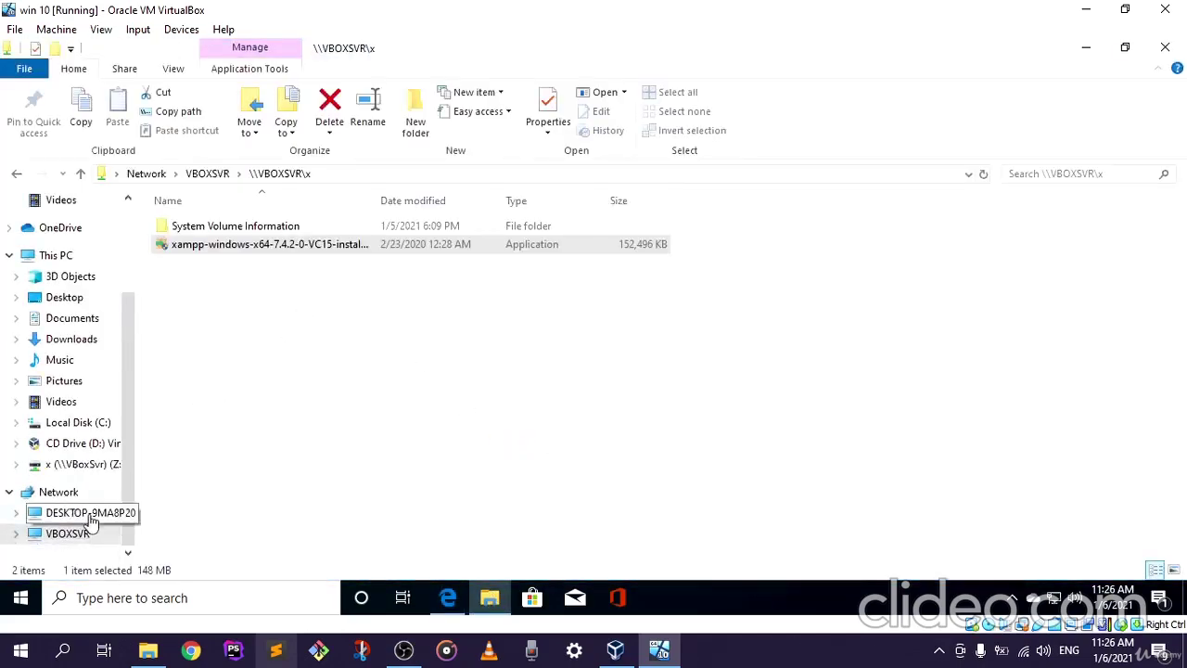
pyautogui.click(119, 494)
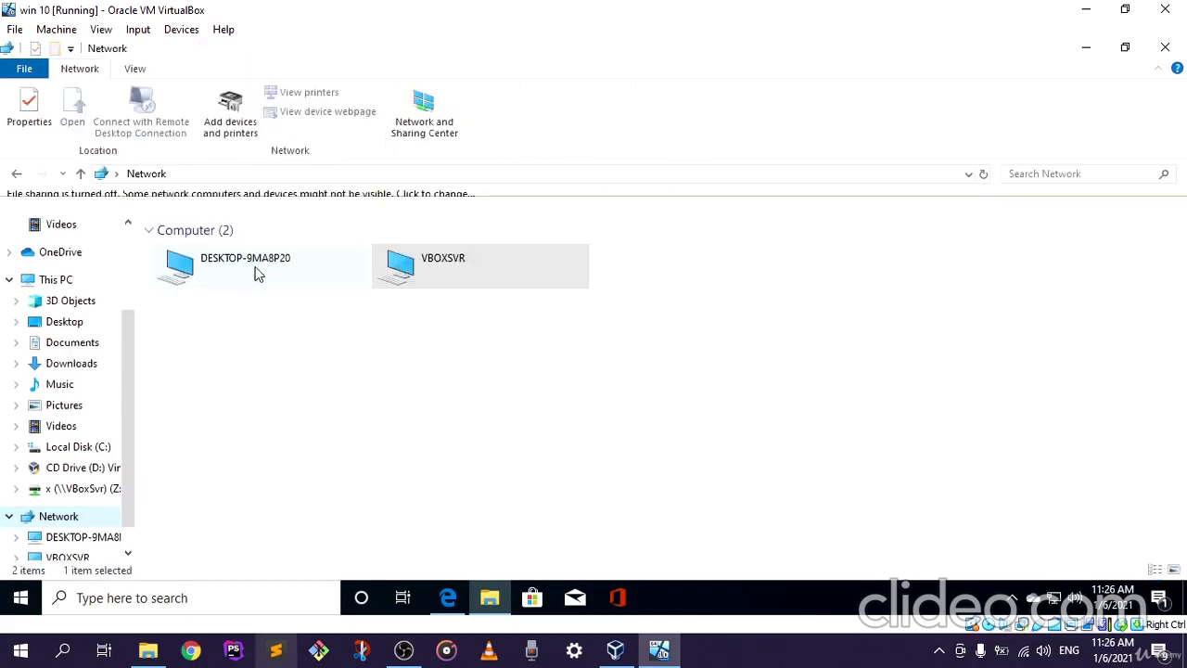
pyautogui.doubleClick(422, 273)
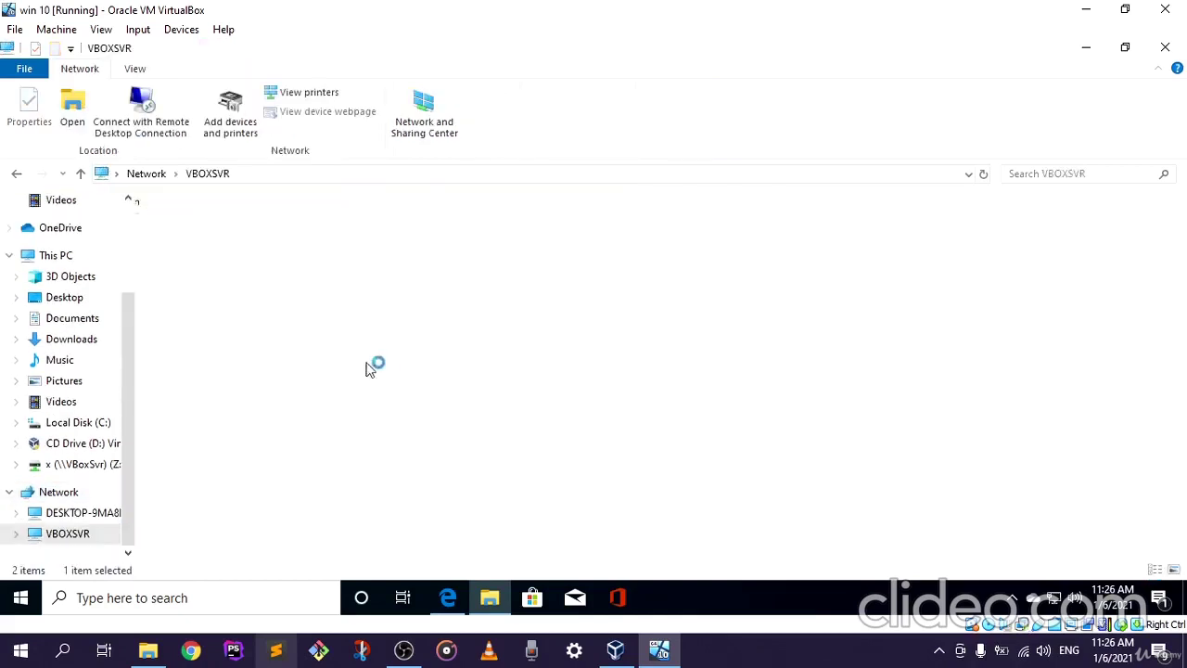
pyautogui.doubleClick(215, 222)
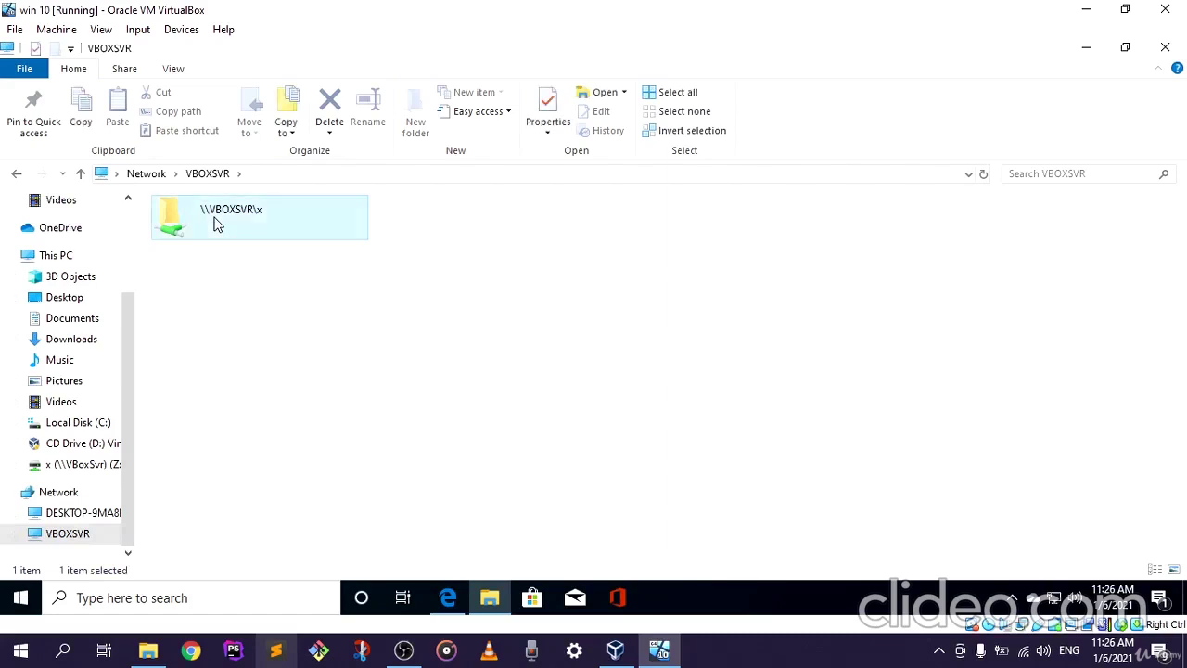
pyautogui.click(298, 310)
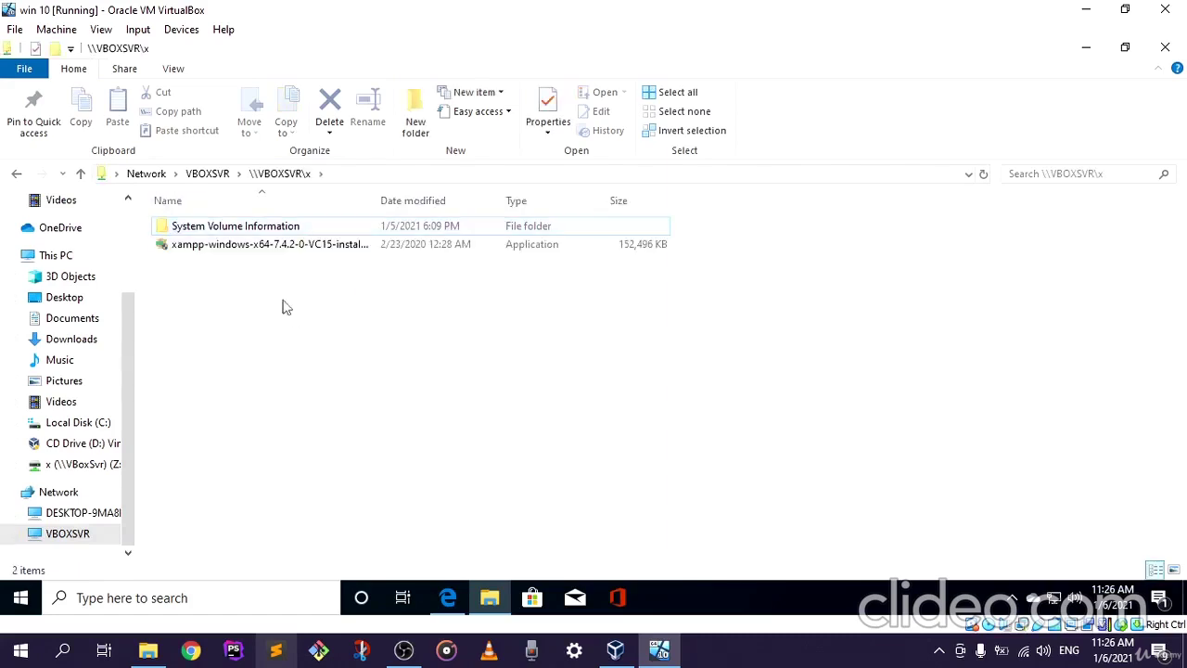
# Run the xampp-windows-x64-7.4.2-0-VC15 installer and allow it to make changes to the device
pyautogui.doubleClick(294, 247)
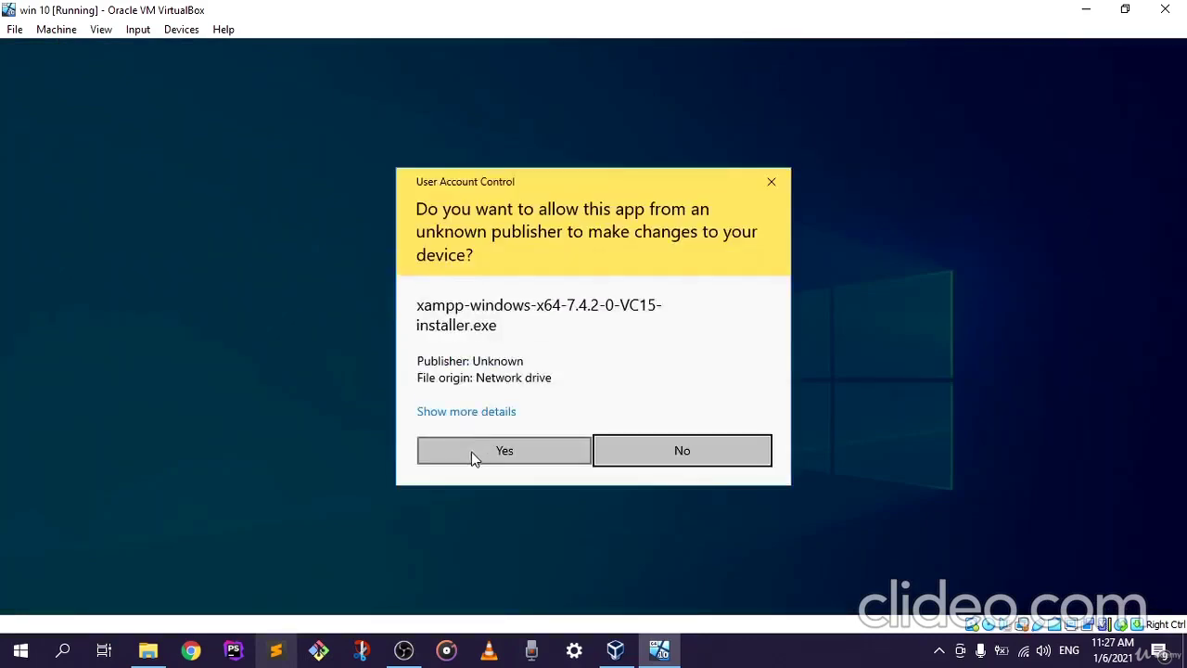
pyautogui.click(471, 451)
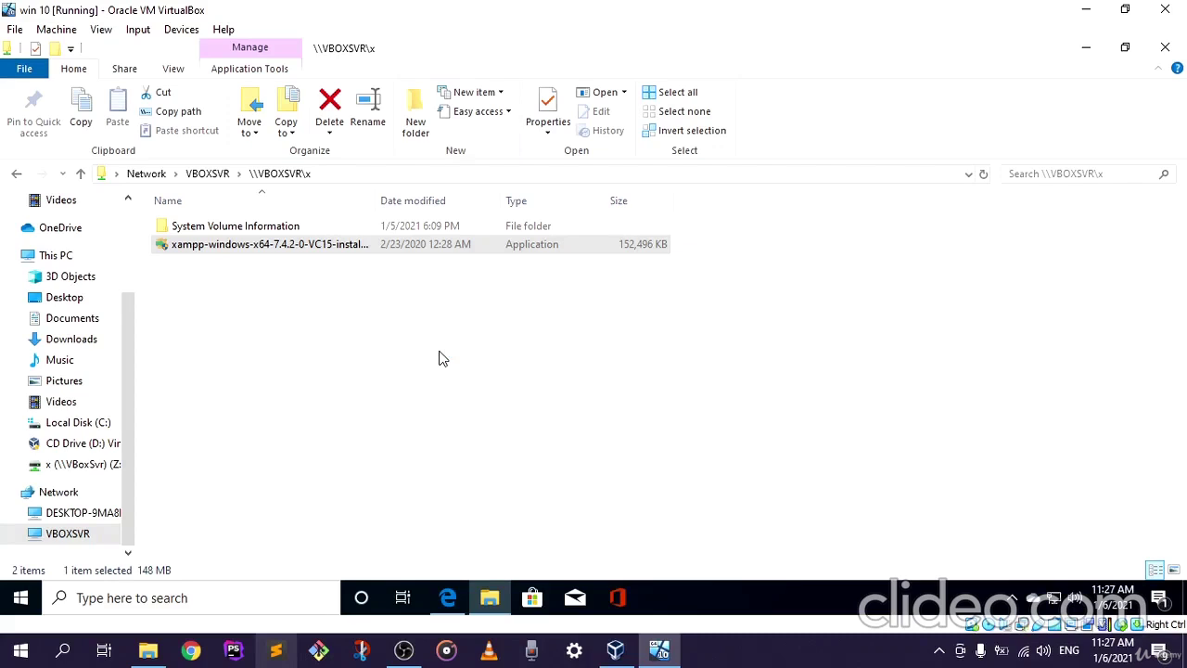
pyautogui.click(490, 601)
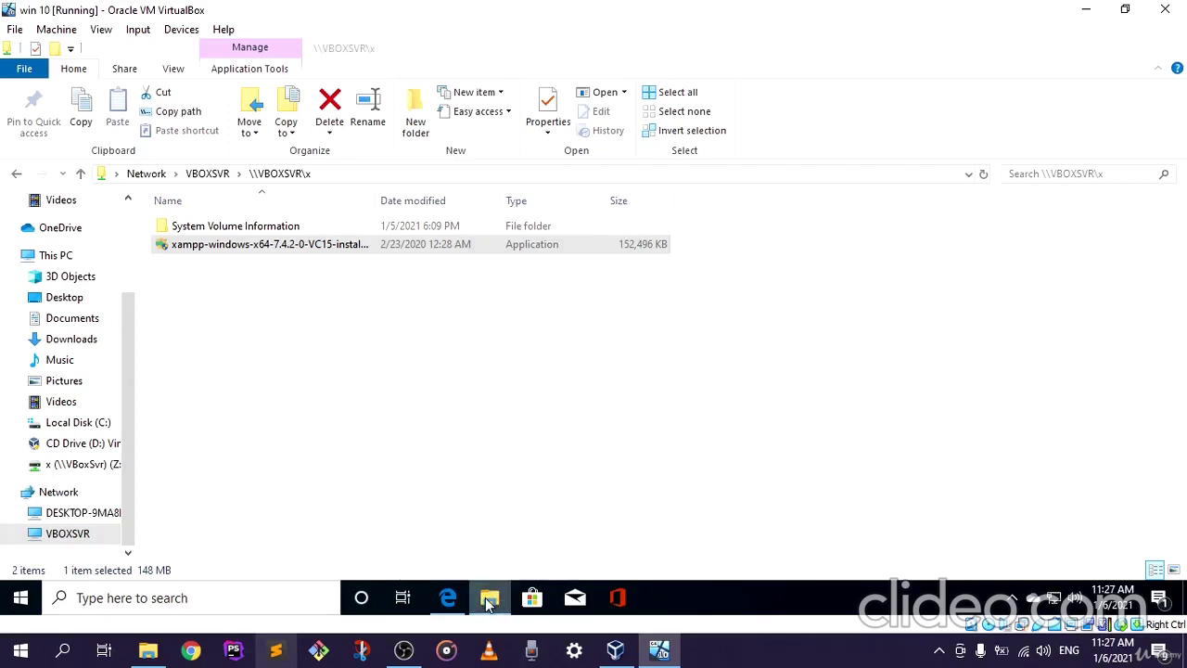
pyautogui.click(489, 601)
pyautogui.click(490, 601)
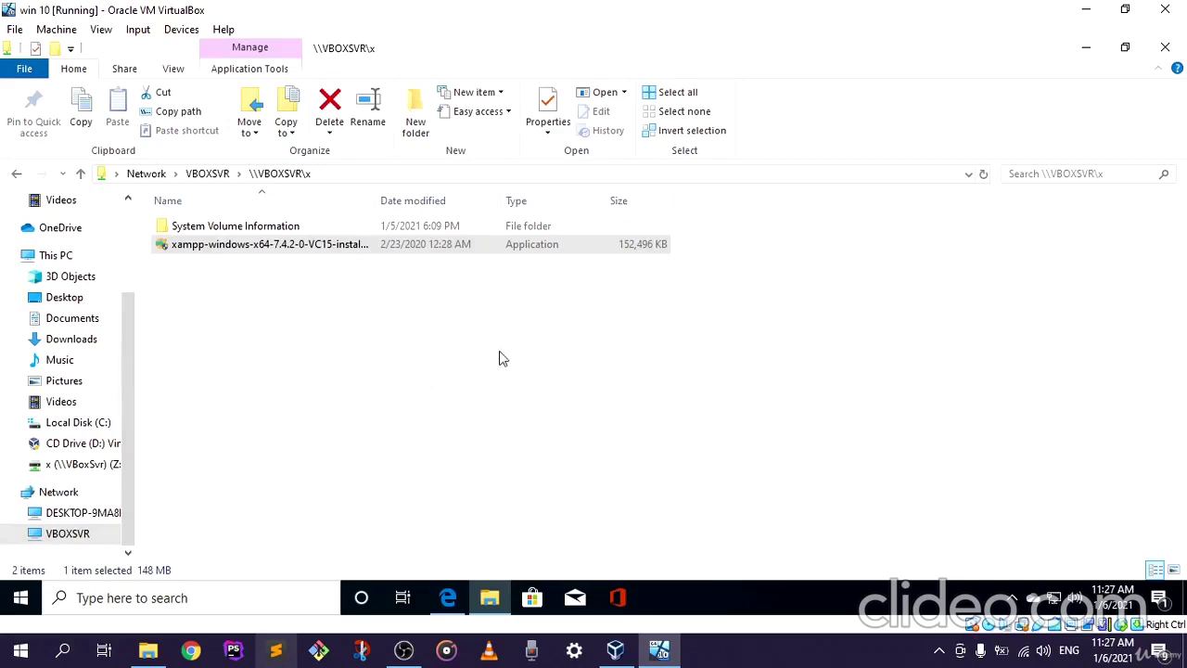
pyautogui.click(403, 650)
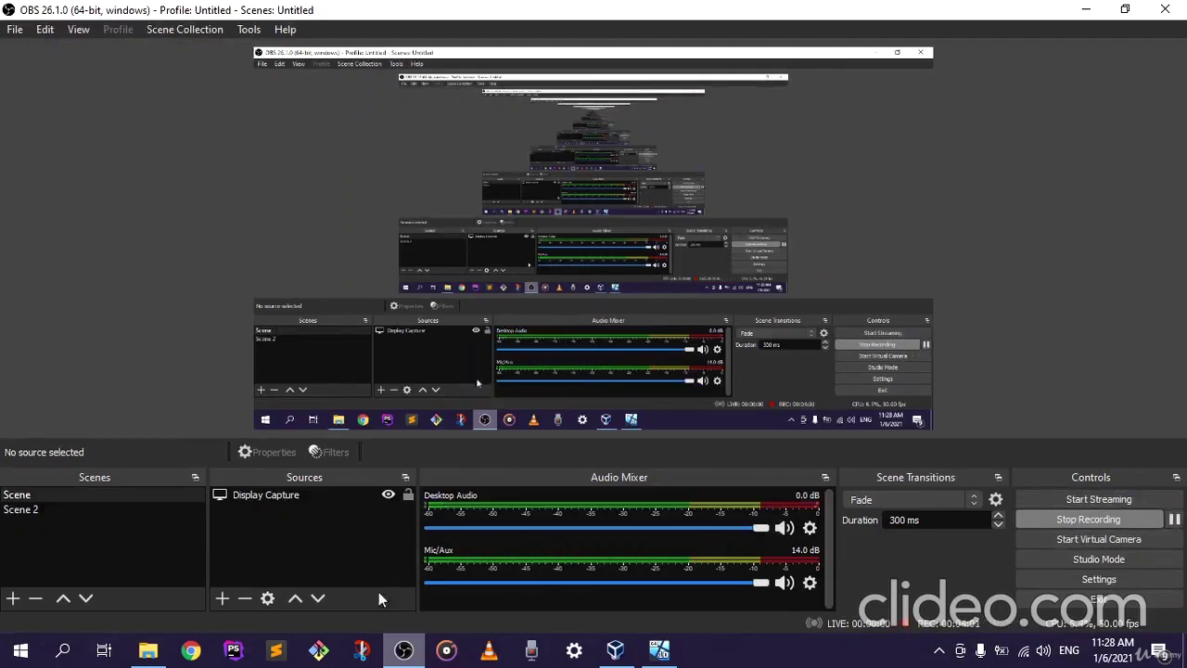
pyautogui.click(401, 647)
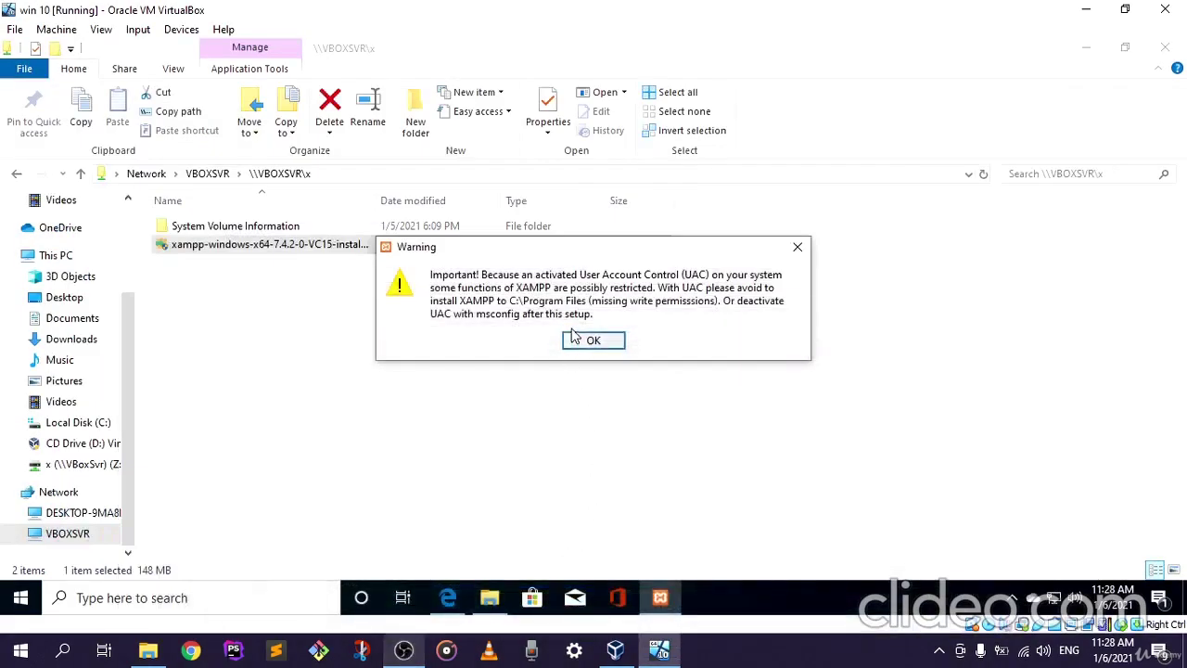
# Acknowledge the User Account Control warning and proceed past the XAMPP setup welcome page
pyautogui.moveTo(609, 256); pyautogui.dragTo(538, 258)
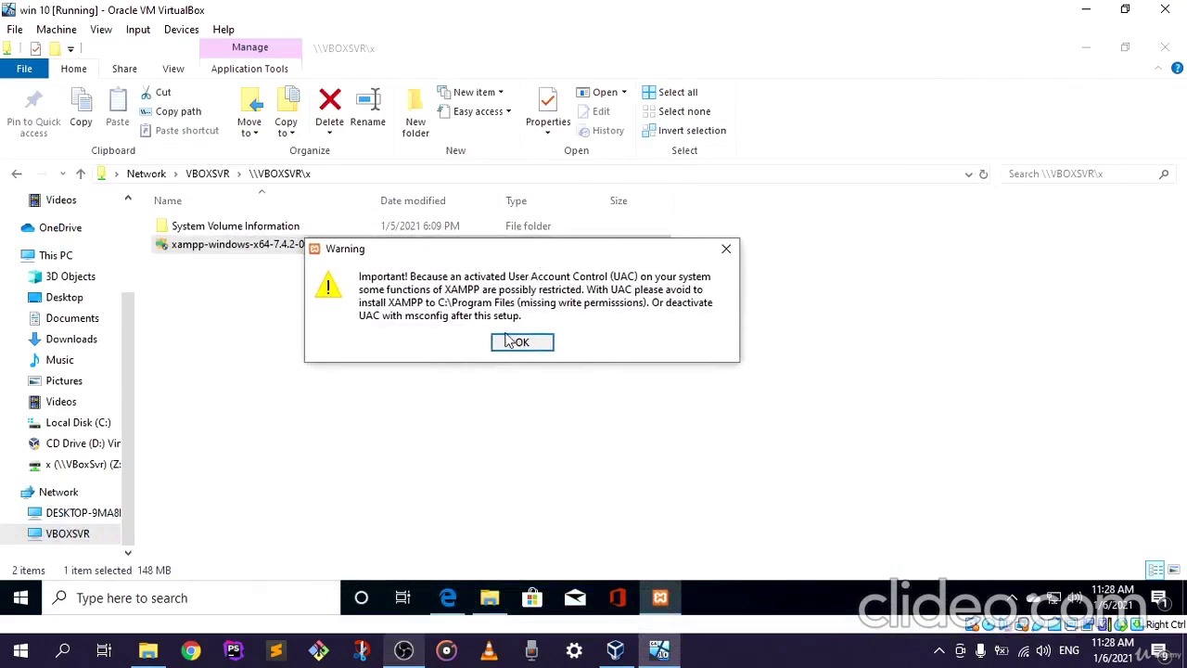
pyautogui.click(522, 343)
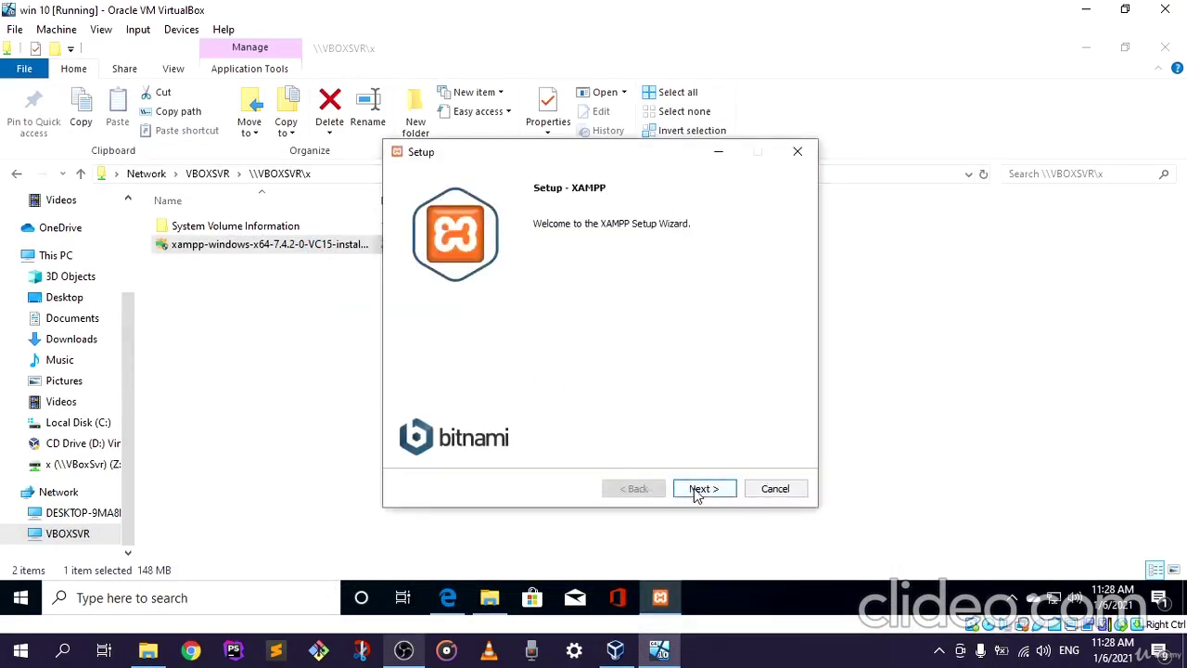
pyautogui.click(700, 489)
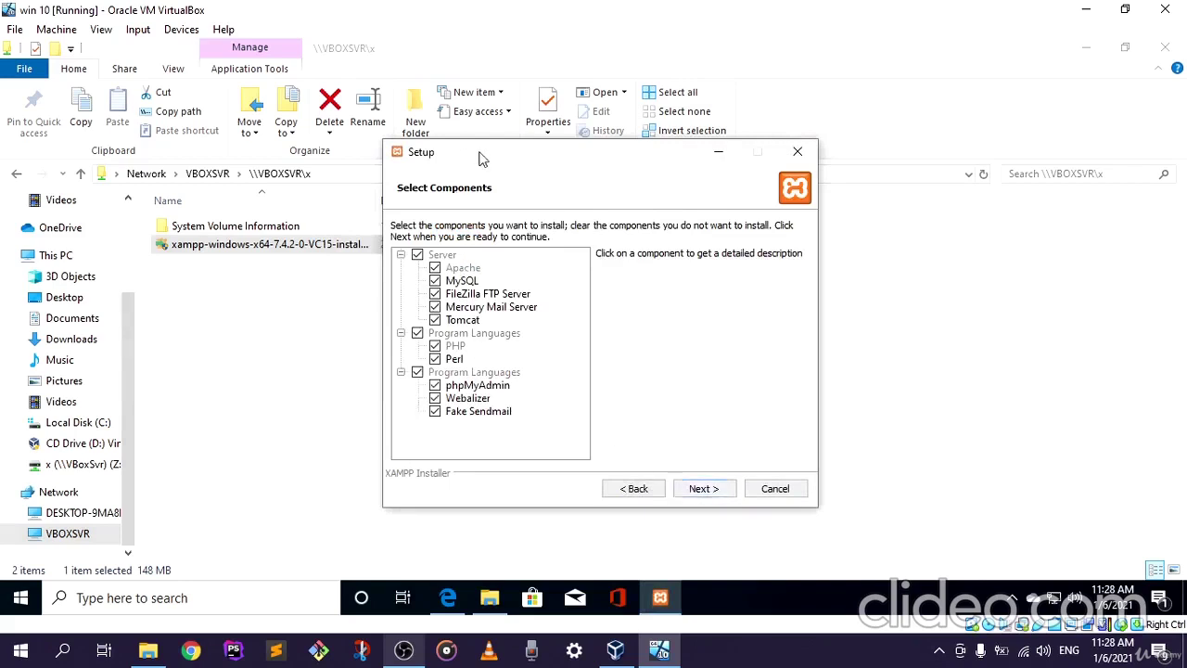
# Keep all XAMPP components selected and continue to the installation folder page
pyautogui.moveTo(491, 160); pyautogui.dragTo(462, 146)
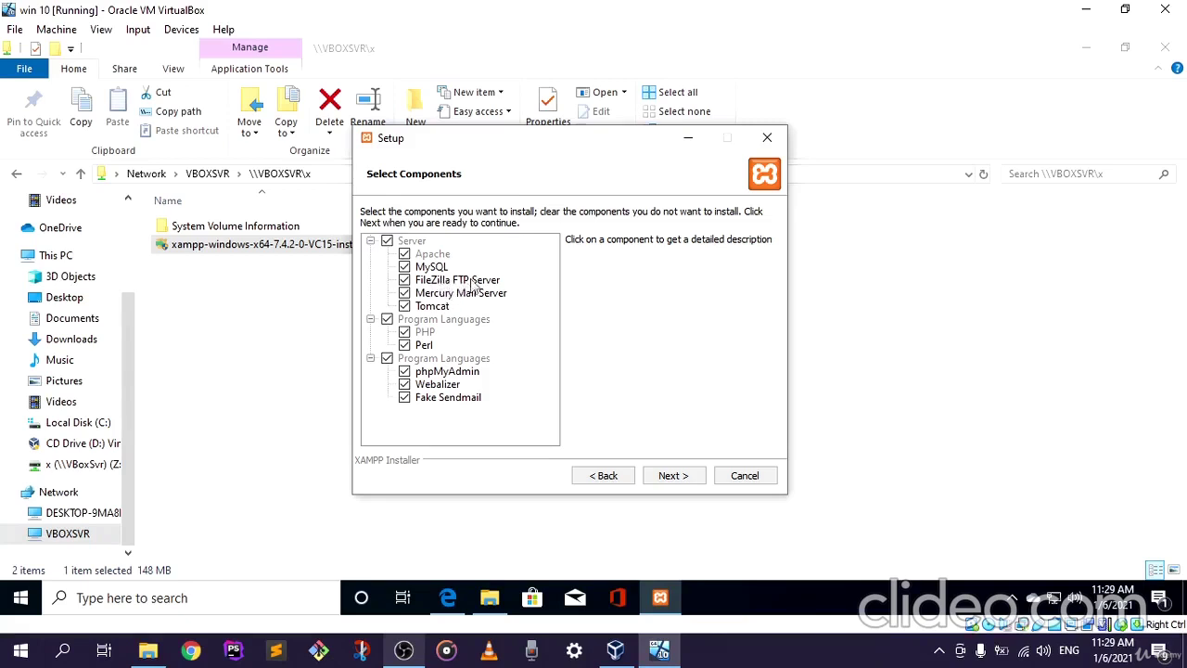
pyautogui.moveTo(572, 145); pyautogui.dragTo(500, 138)
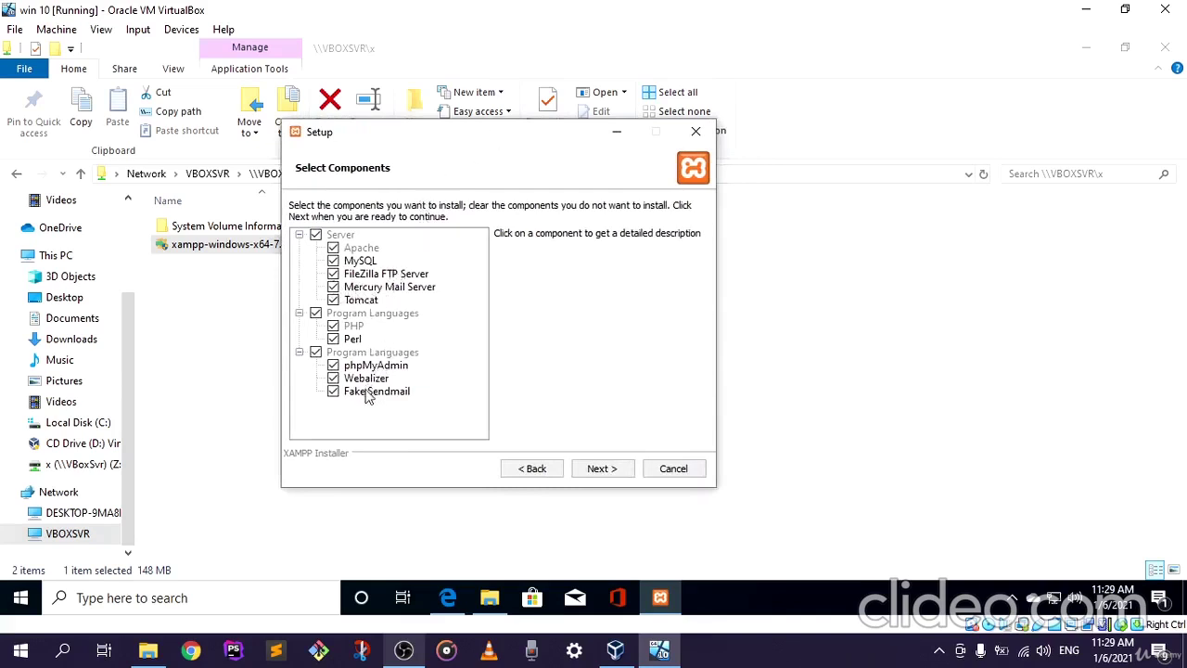
pyautogui.moveTo(517, 142); pyautogui.dragTo(476, 139)
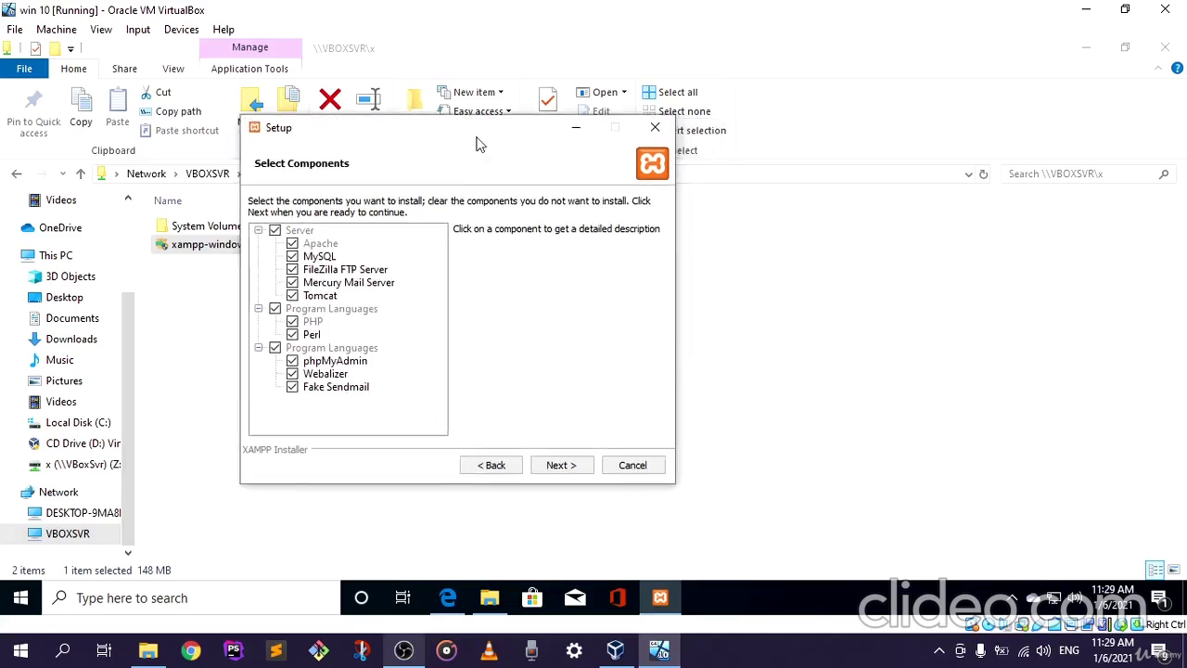
pyautogui.click(557, 466)
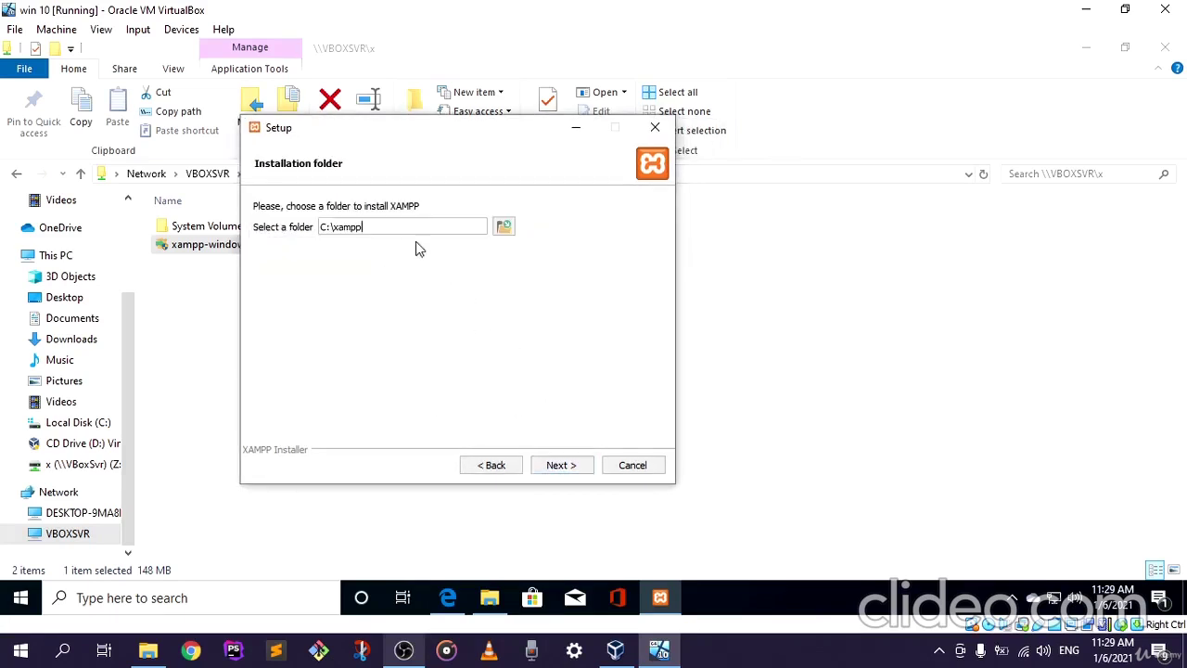
# Try to proceed with C:\xampp as the installation folder
pyautogui.moveTo(361, 225)
pyautogui.mouseDown()
pyautogui.moveTo(333, 225)
pyautogui.moveTo(361, 233)
pyautogui.mouseUp()
pyautogui.click(559, 467)
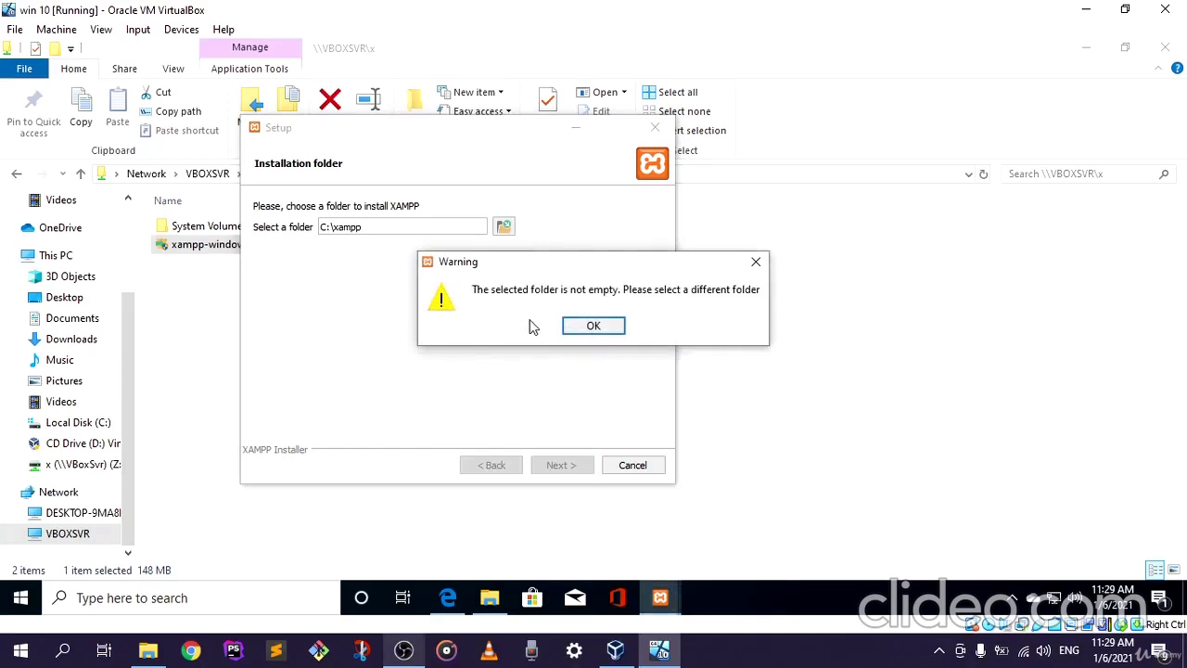
pyautogui.click(582, 329)
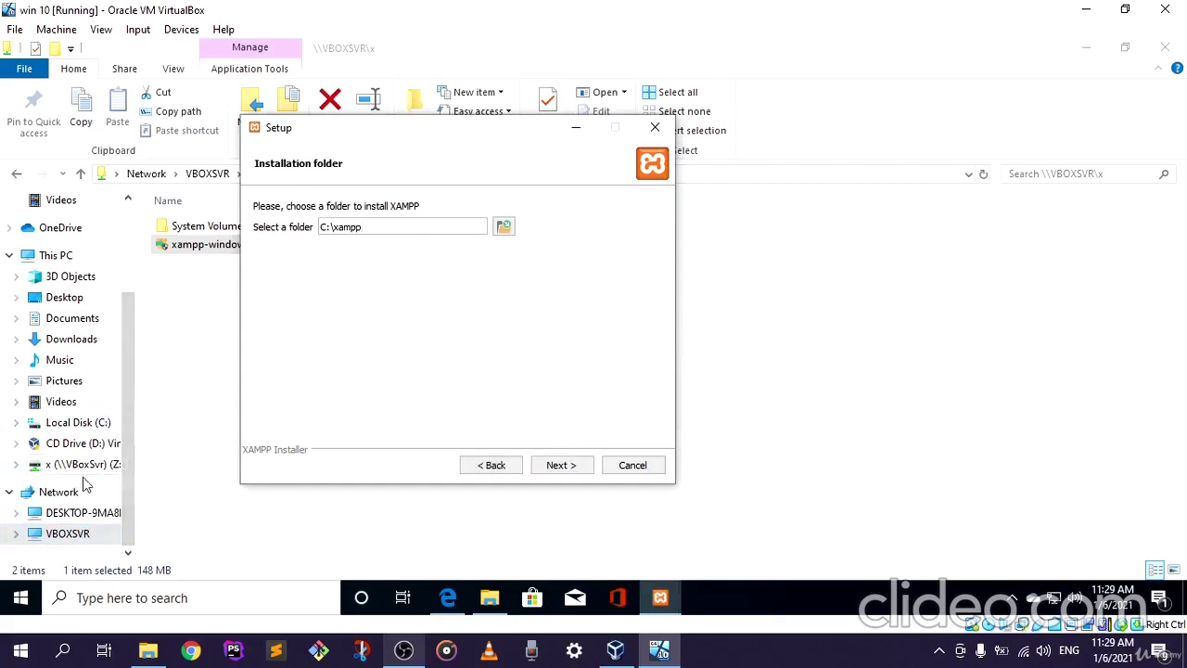
# Delete the existing xampp folder from Local Disk (C:) in File Explorer
pyautogui.click(77, 422)
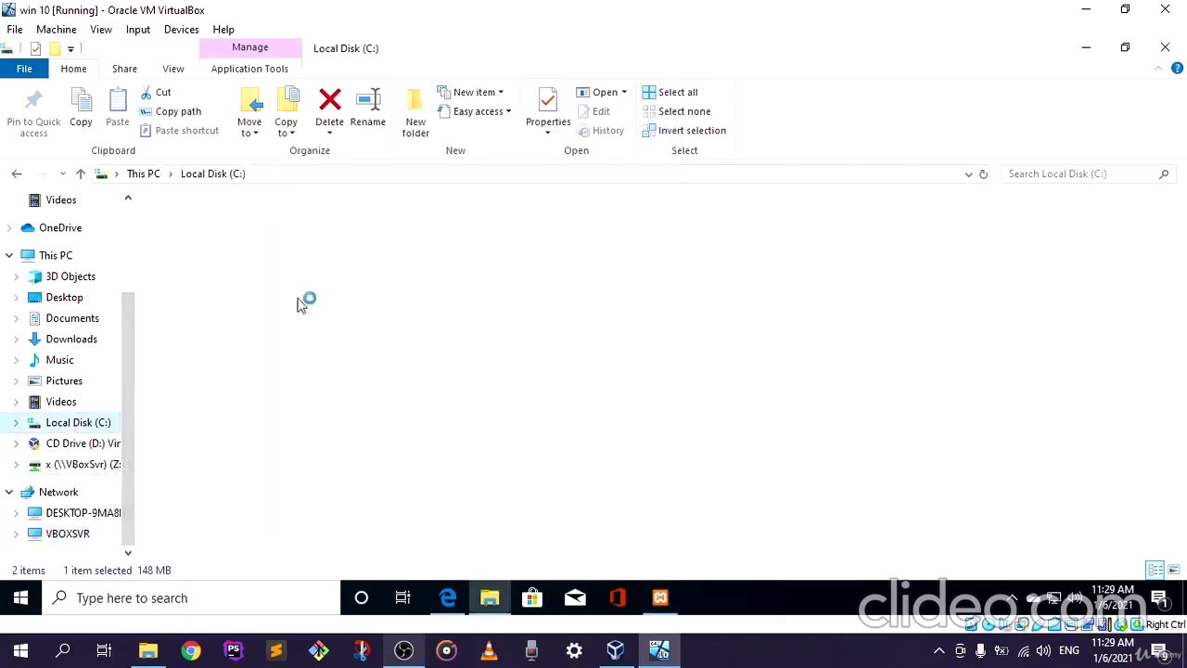
pyautogui.click(227, 317)
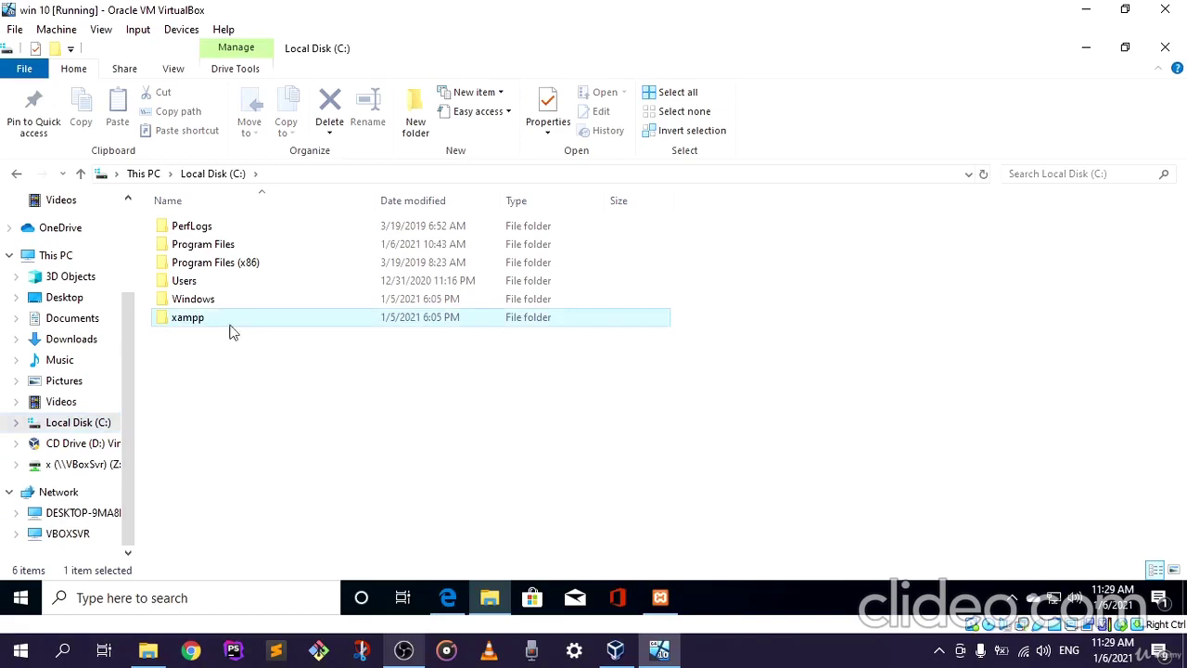
pyautogui.rightClick(231, 332)
pyautogui.click(295, 524)
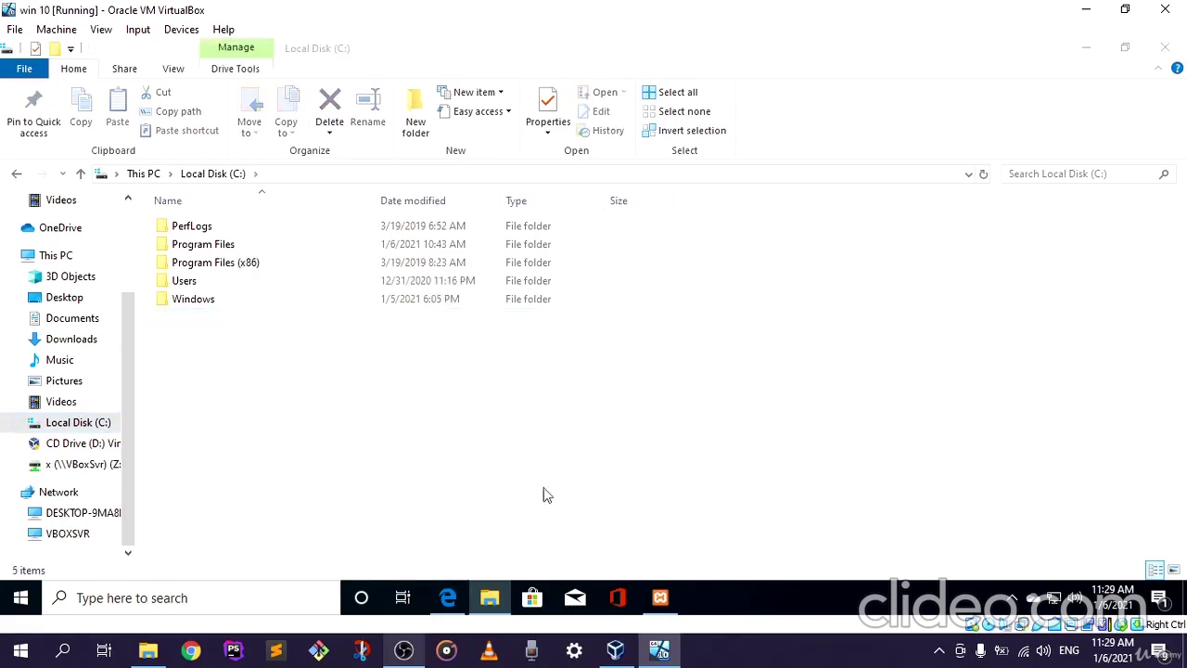
# Return to the XAMPP setup, accept C:\xampp as the installation folder and start the installation
pyautogui.click(659, 597)
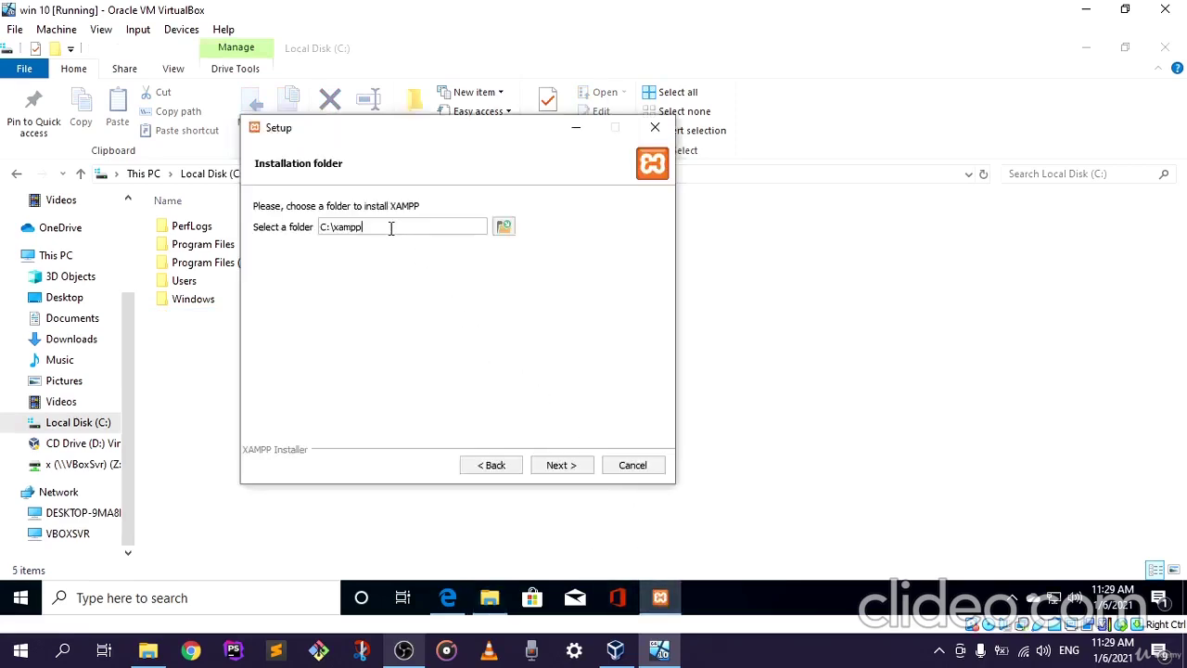
pyautogui.click(565, 468)
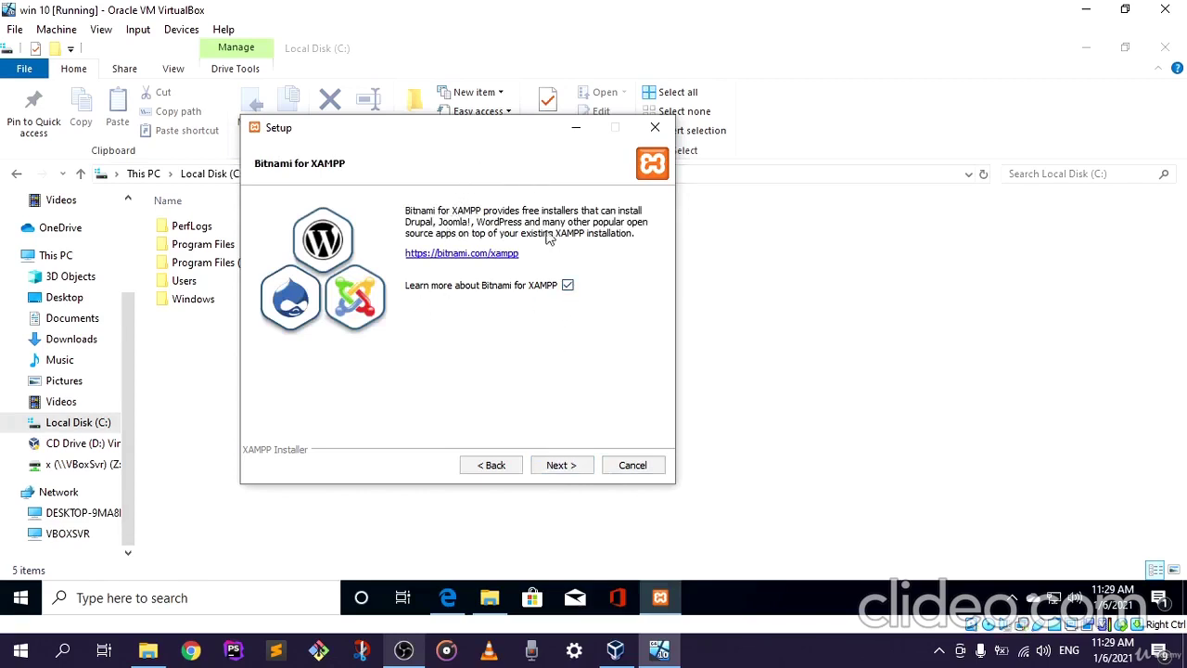
pyautogui.click(567, 466)
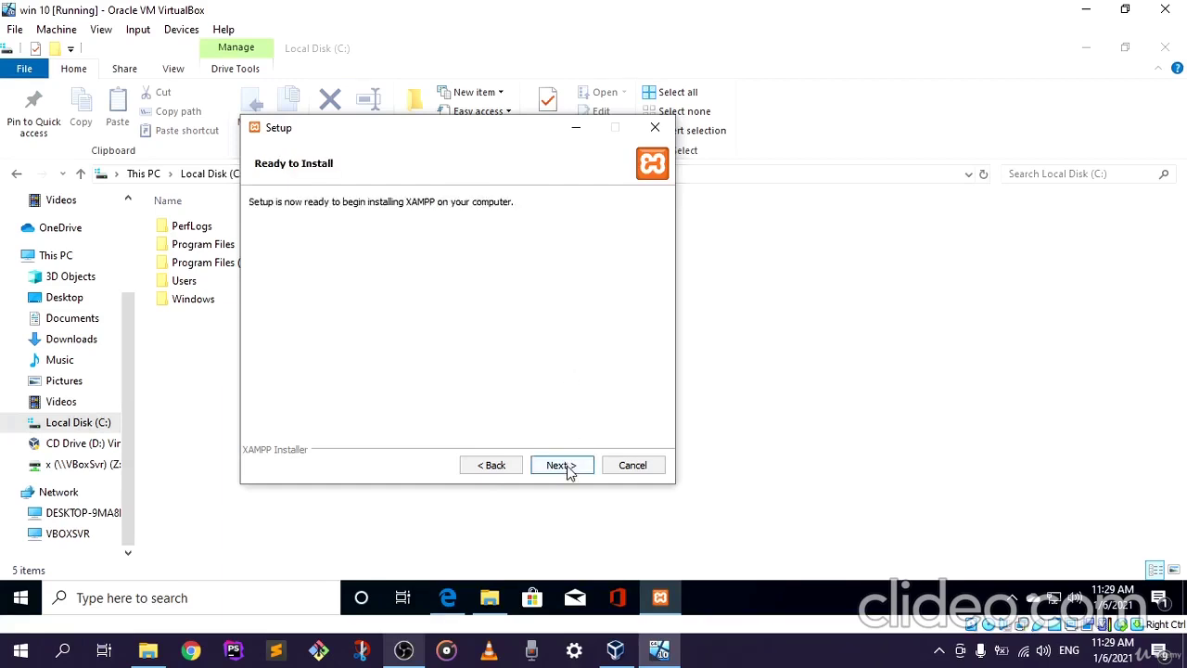
pyautogui.click(568, 467)
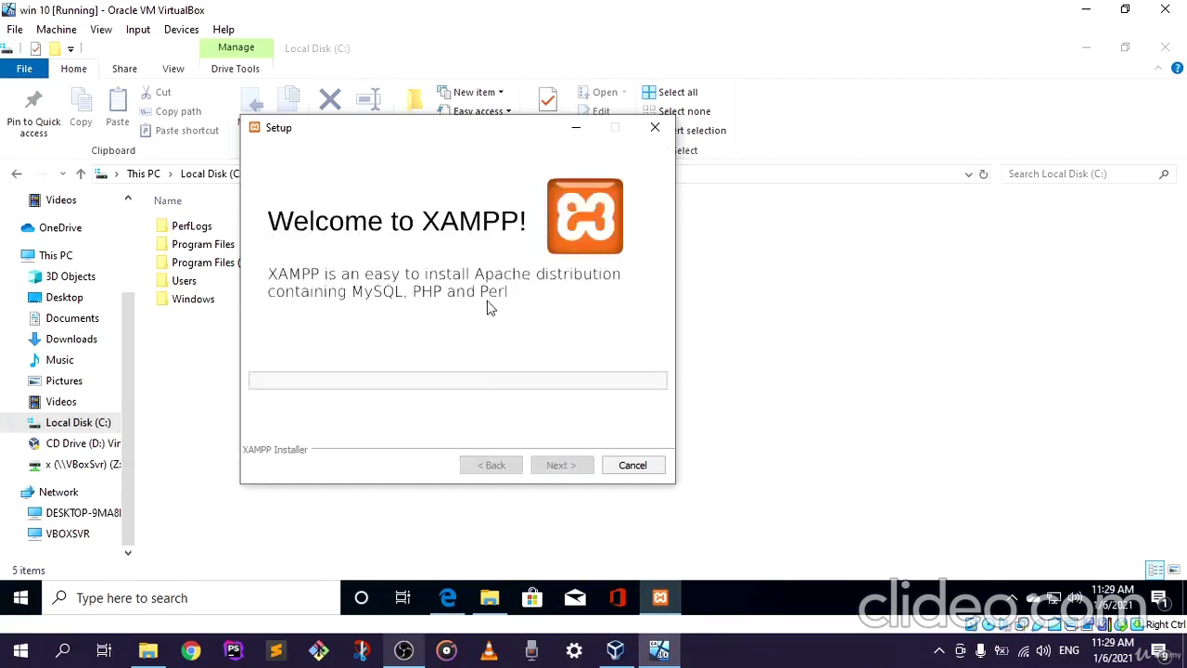
pyautogui.moveTo(461, 132); pyautogui.dragTo(512, 129)
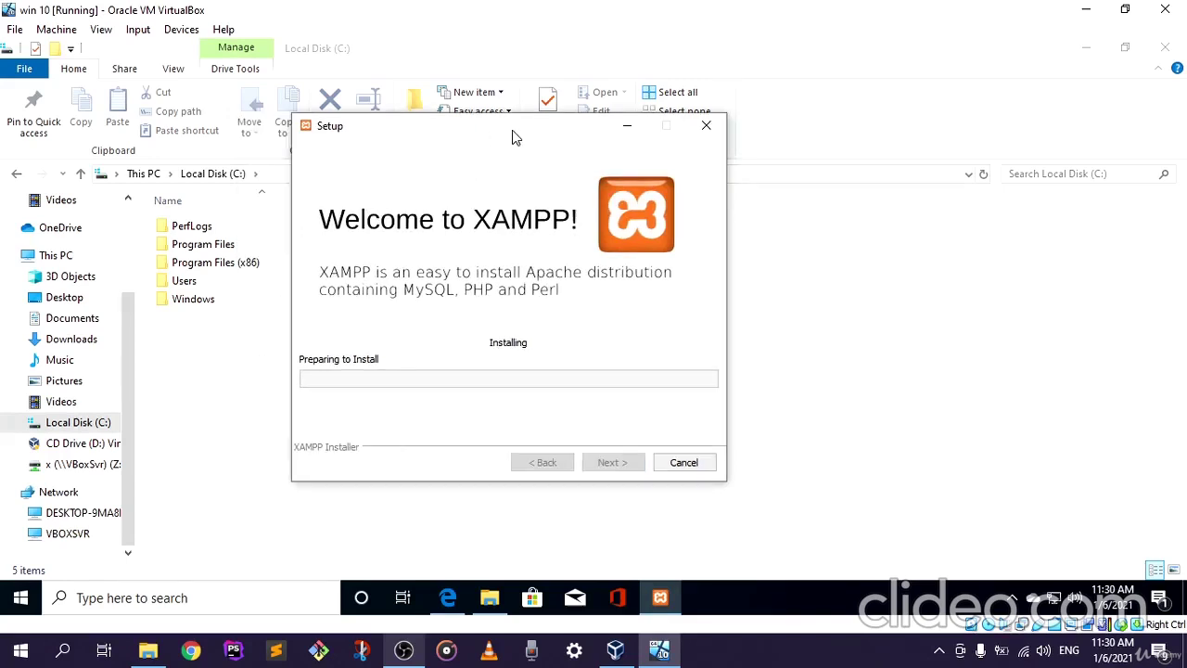
pyautogui.moveTo(404, 654)
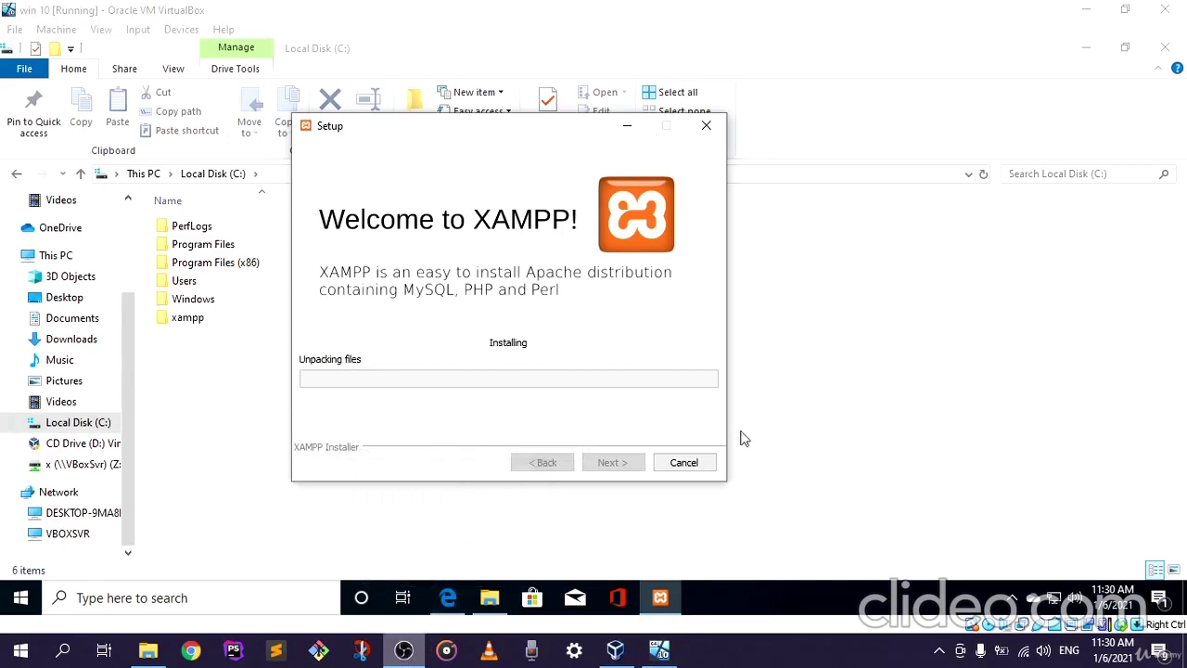
pyautogui.click(397, 655)
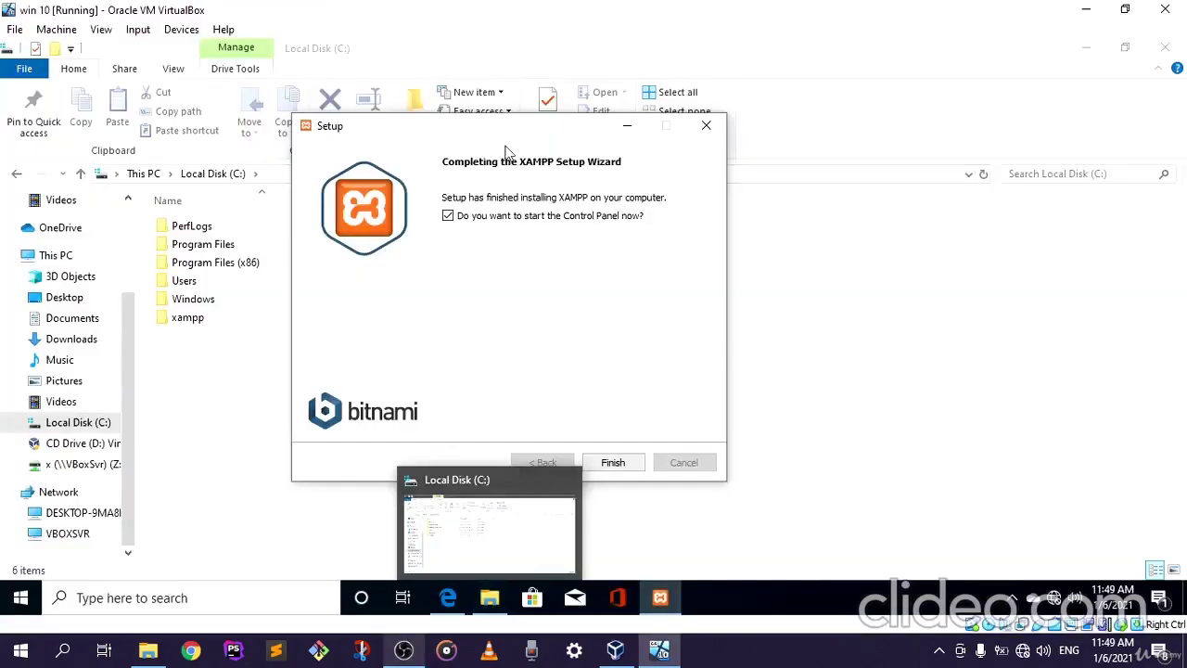
# Finish the XAMPP setup wizard with the option to start the Control Panel turned off
pyautogui.moveTo(507, 135); pyautogui.dragTo(587, 130)
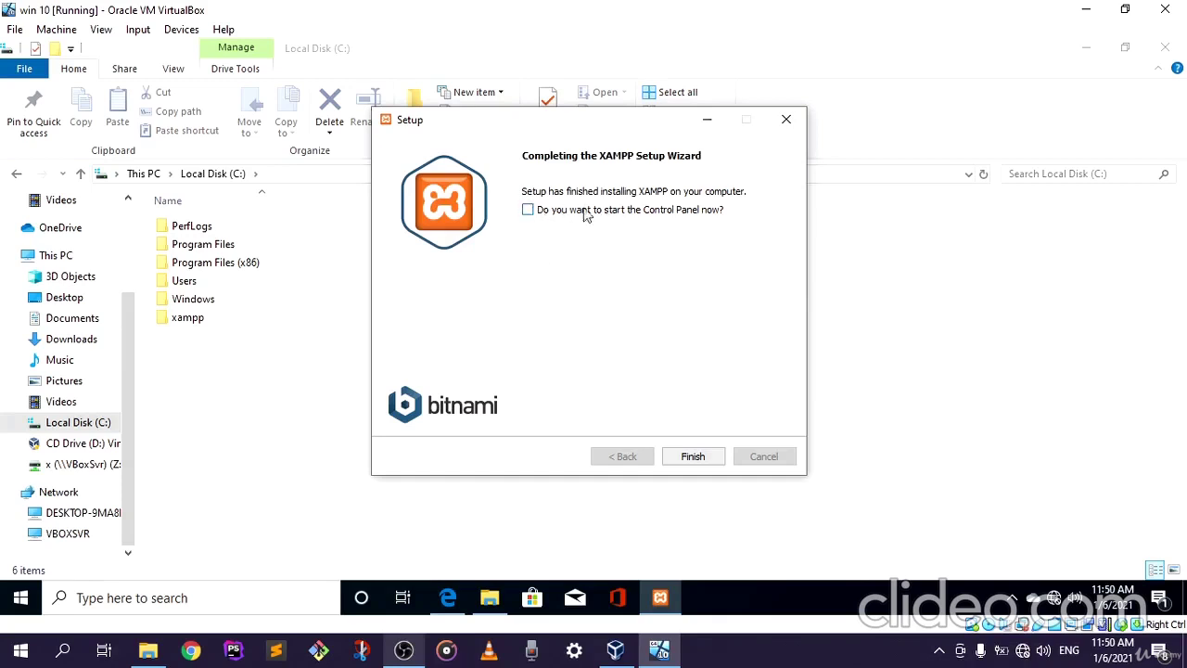
pyautogui.moveTo(593, 124); pyautogui.dragTo(557, 125)
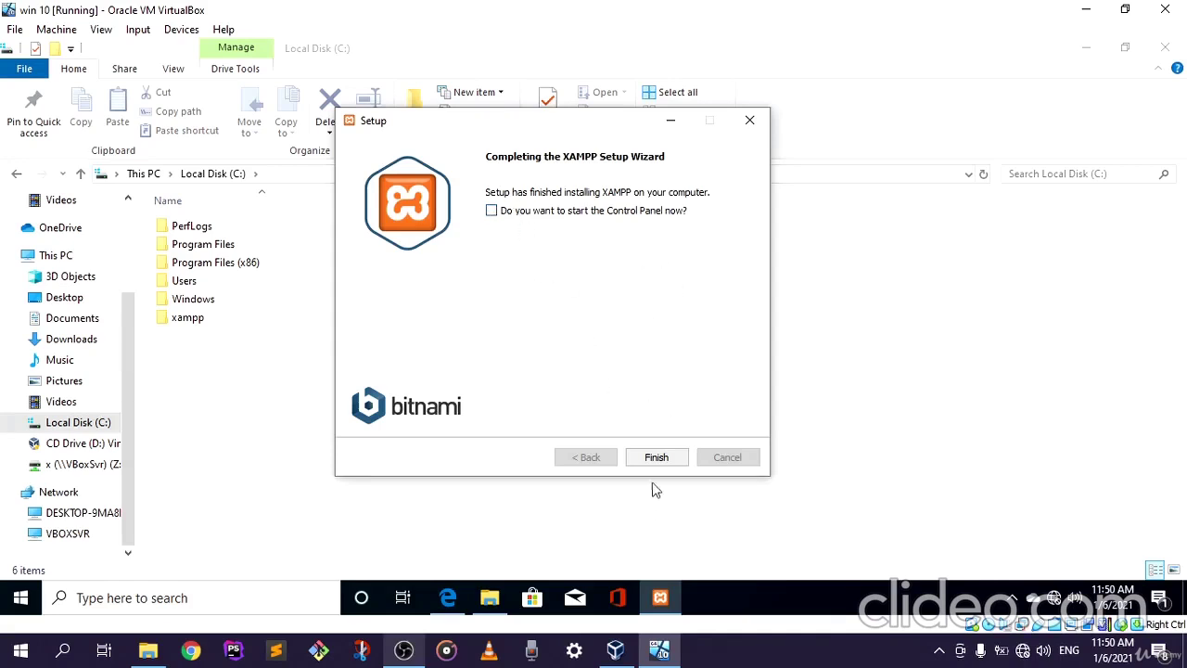
pyautogui.click(661, 458)
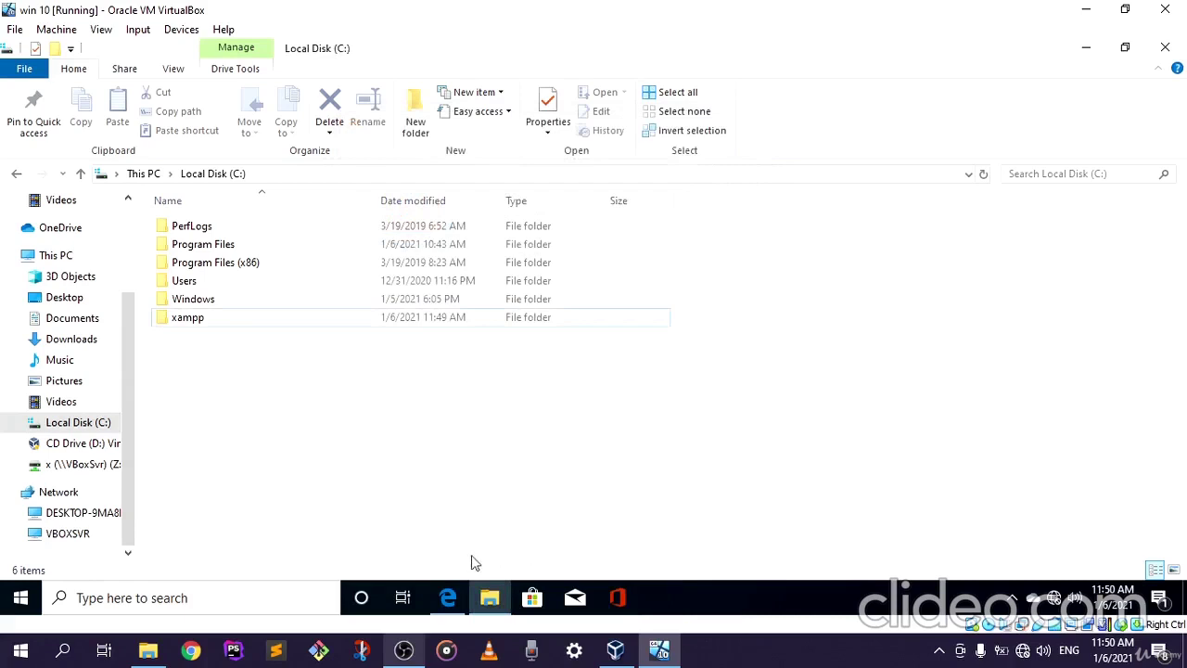
# Open the xampp folder on Local Disk (C:) and run the xampp-control application as administrator
pyautogui.doubleClick(208, 323)
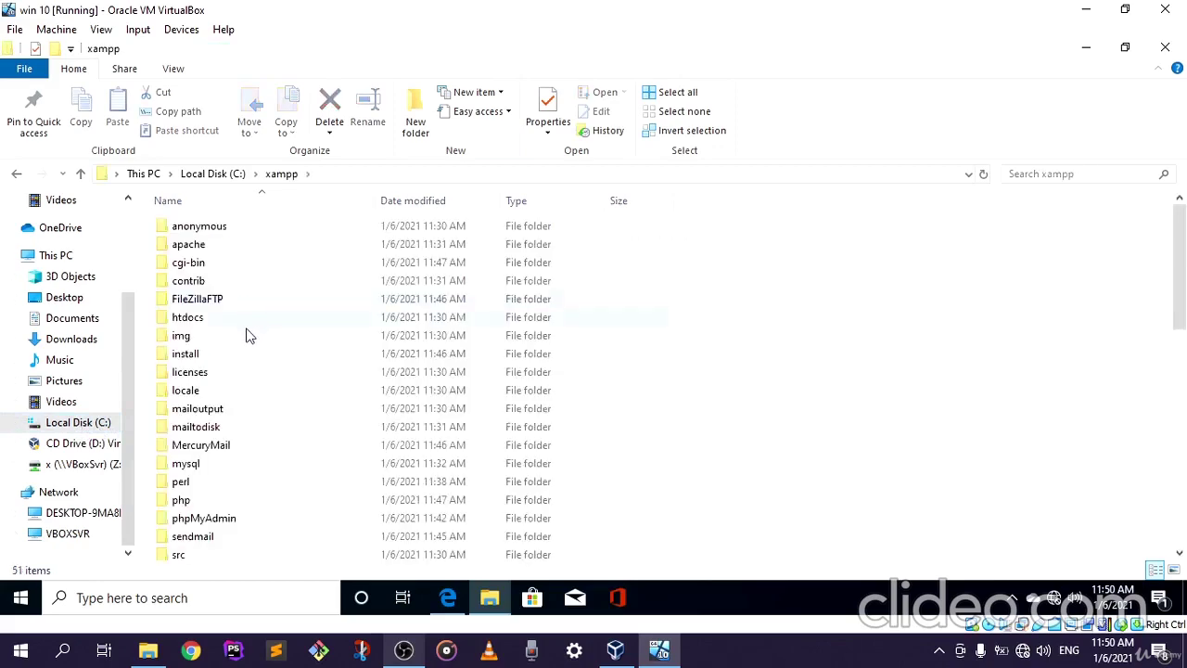
pyautogui.scroll(-6, 224, 380)
pyautogui.scroll(-5, 232, 429)
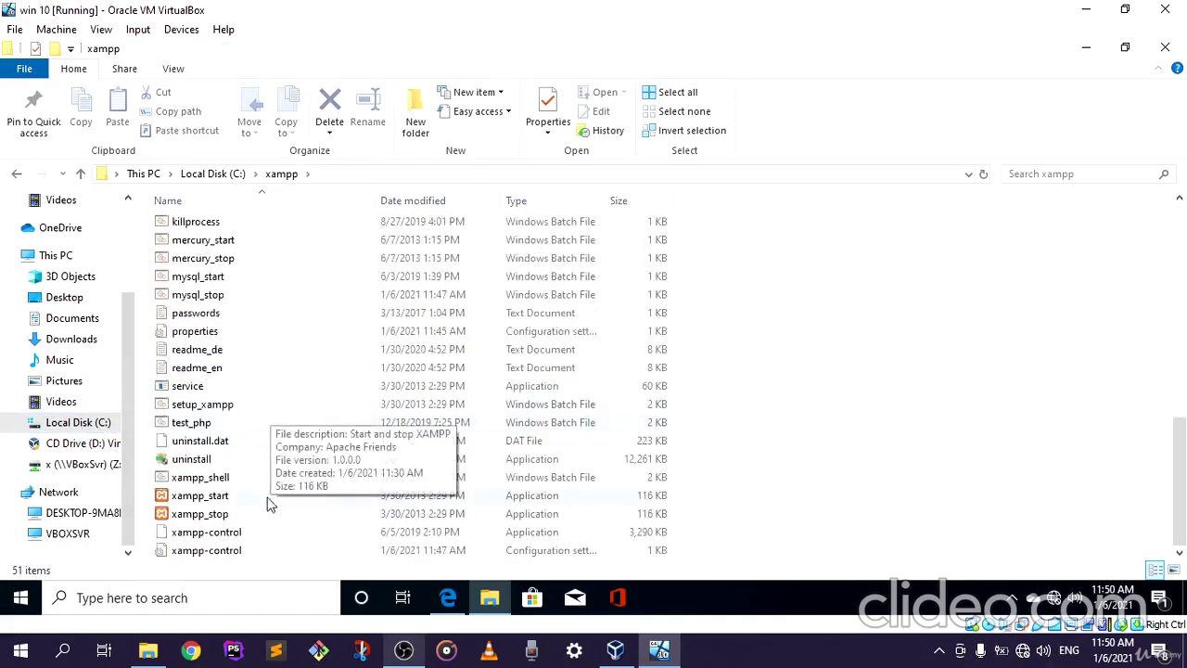
pyautogui.doubleClick(211, 533)
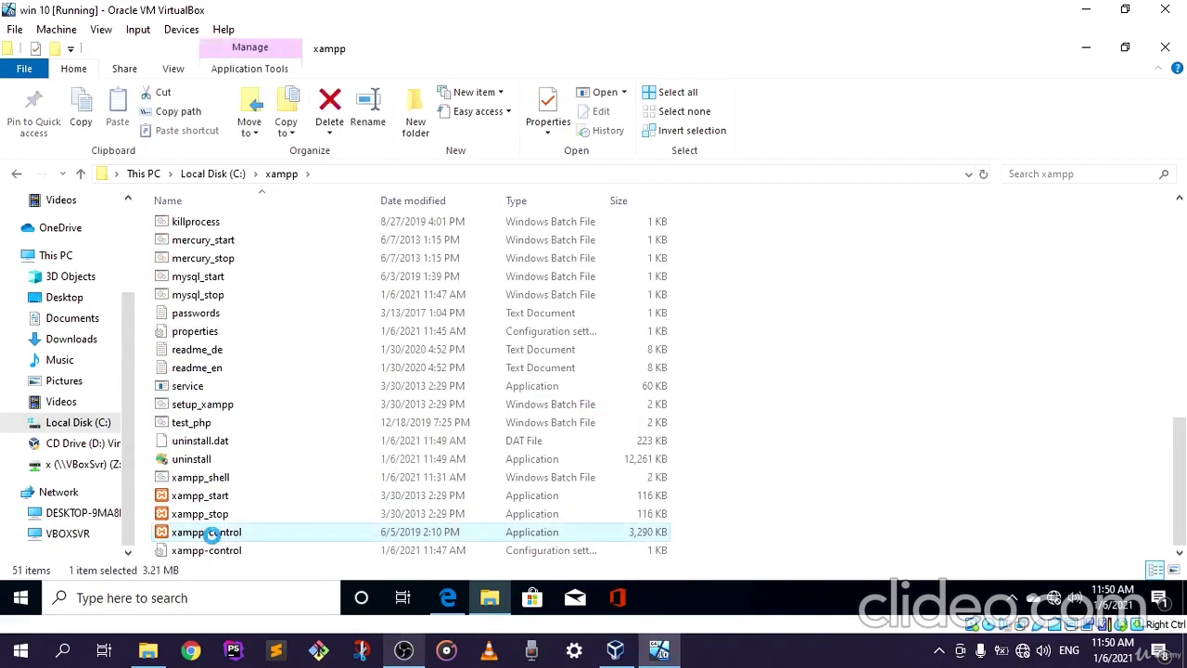
pyautogui.rightClick(212, 534)
pyautogui.click(287, 229)
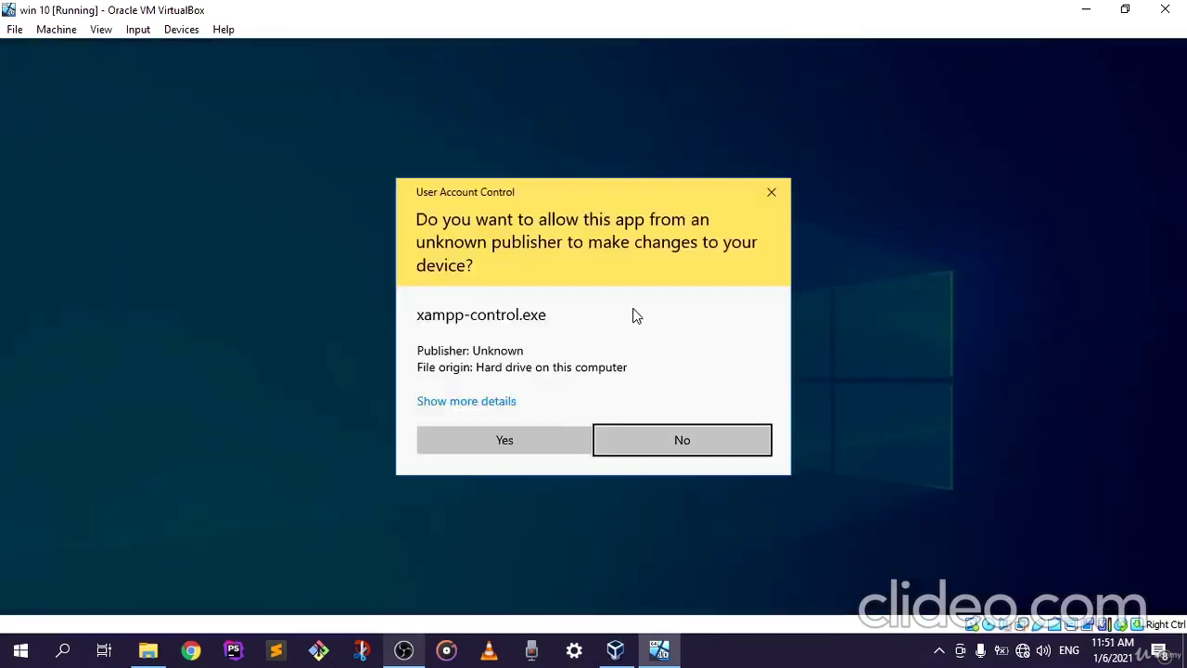
# Allow xampp-control.exe to make changes to the device and save English (US flag) as its language
pyautogui.click(505, 441)
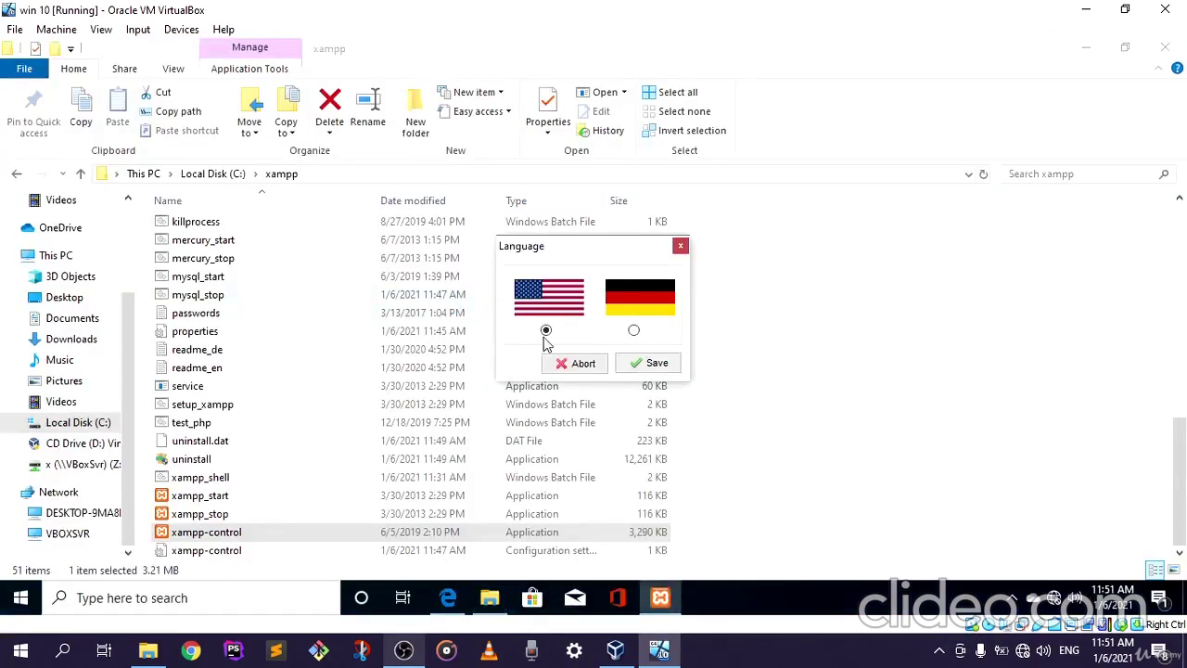
pyautogui.moveTo(575, 254); pyautogui.dragTo(441, 237)
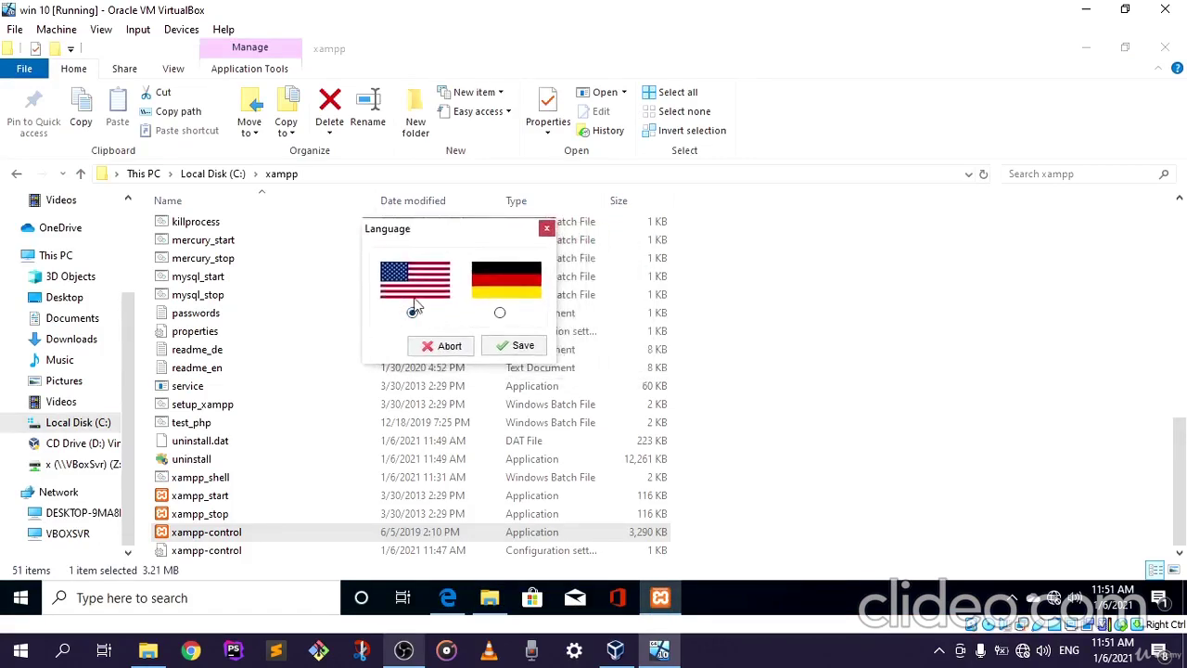
pyautogui.click(513, 345)
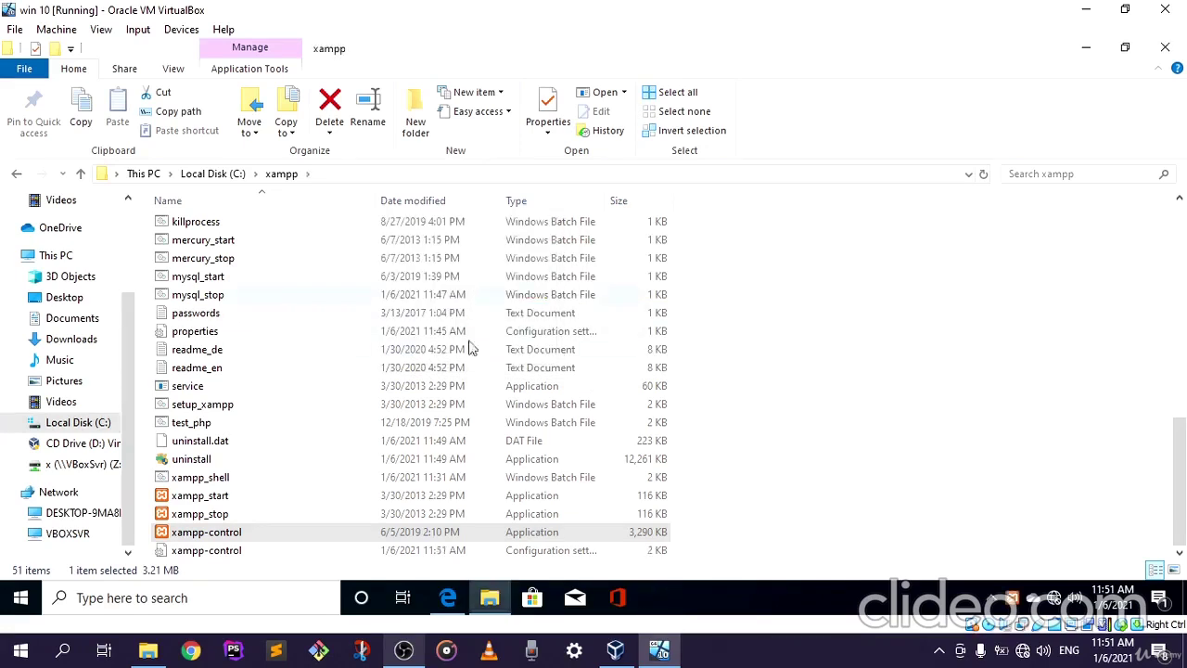
pyautogui.scroll(5, 408, 394)
pyautogui.scroll(5, 405, 385)
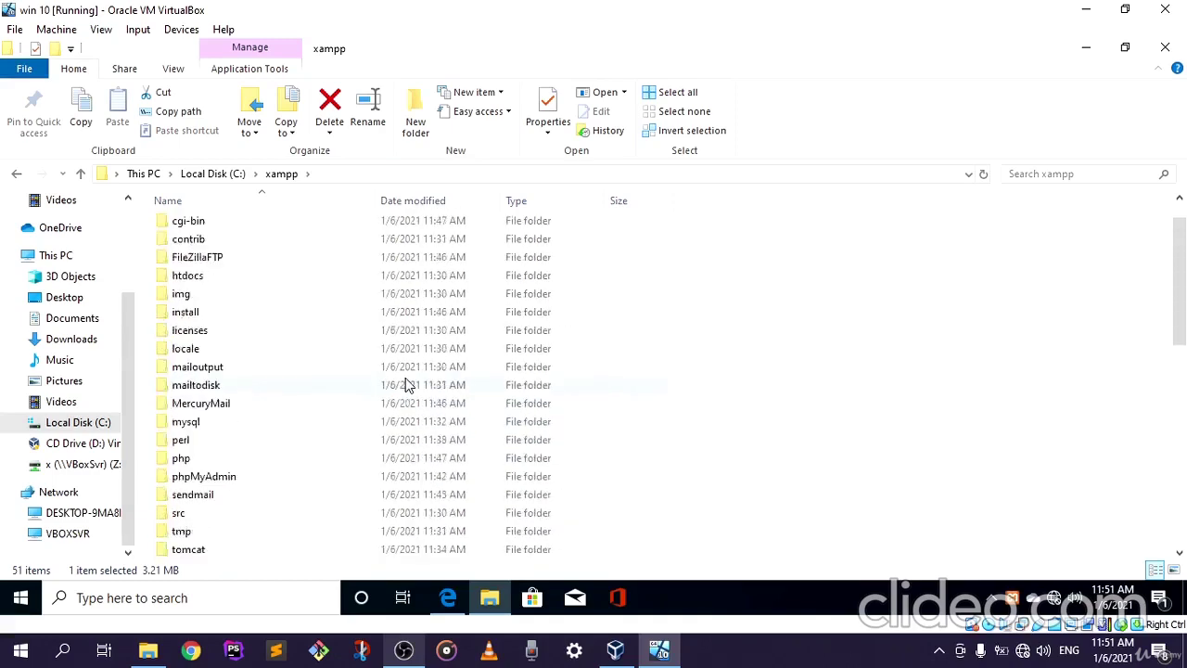
pyautogui.scroll(-10, 405, 385)
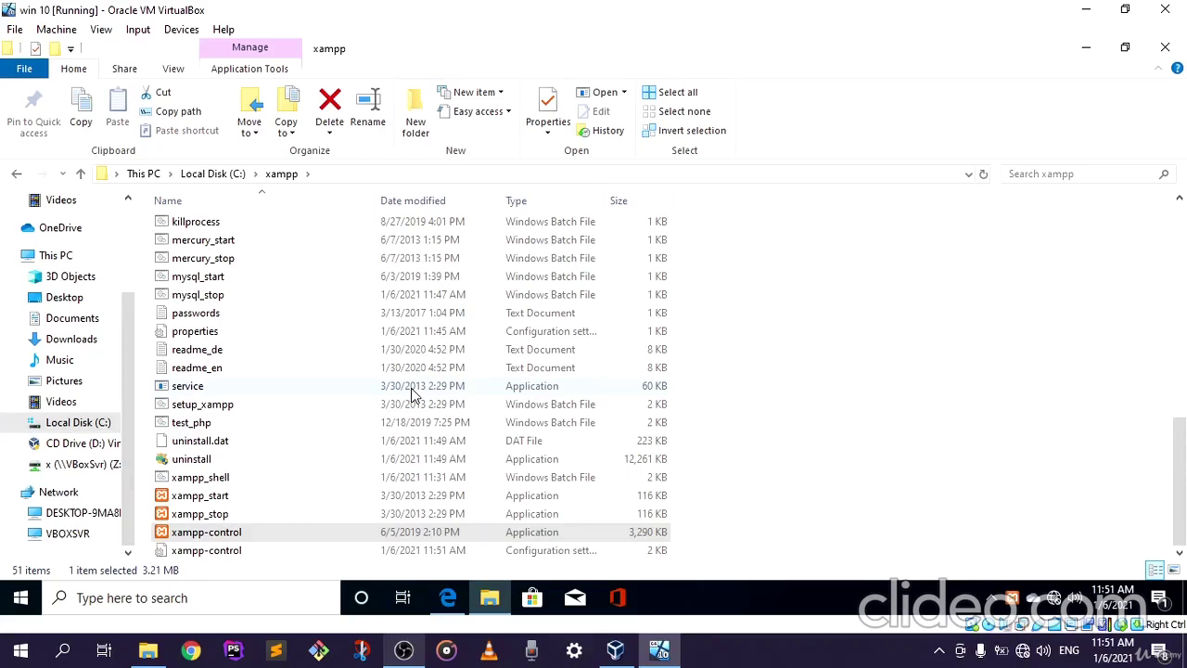
pyautogui.scroll(6, 412, 394)
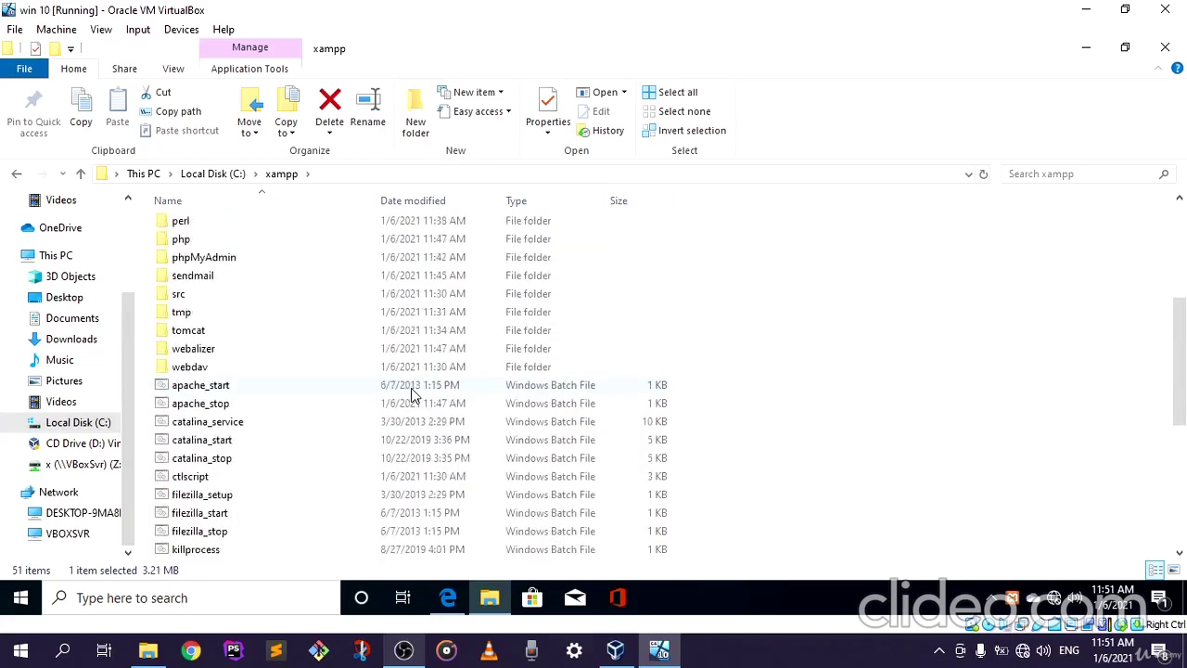
pyautogui.scroll(5, 413, 394)
pyautogui.scroll(-3, 413, 394)
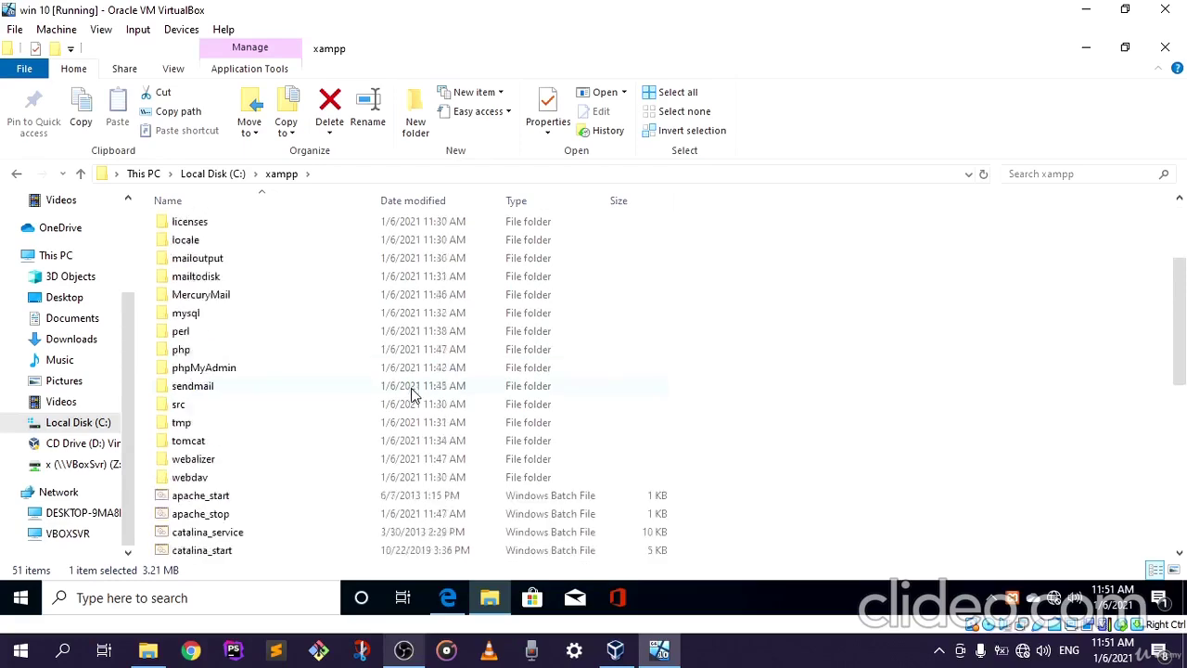
pyautogui.scroll(-8, 412, 394)
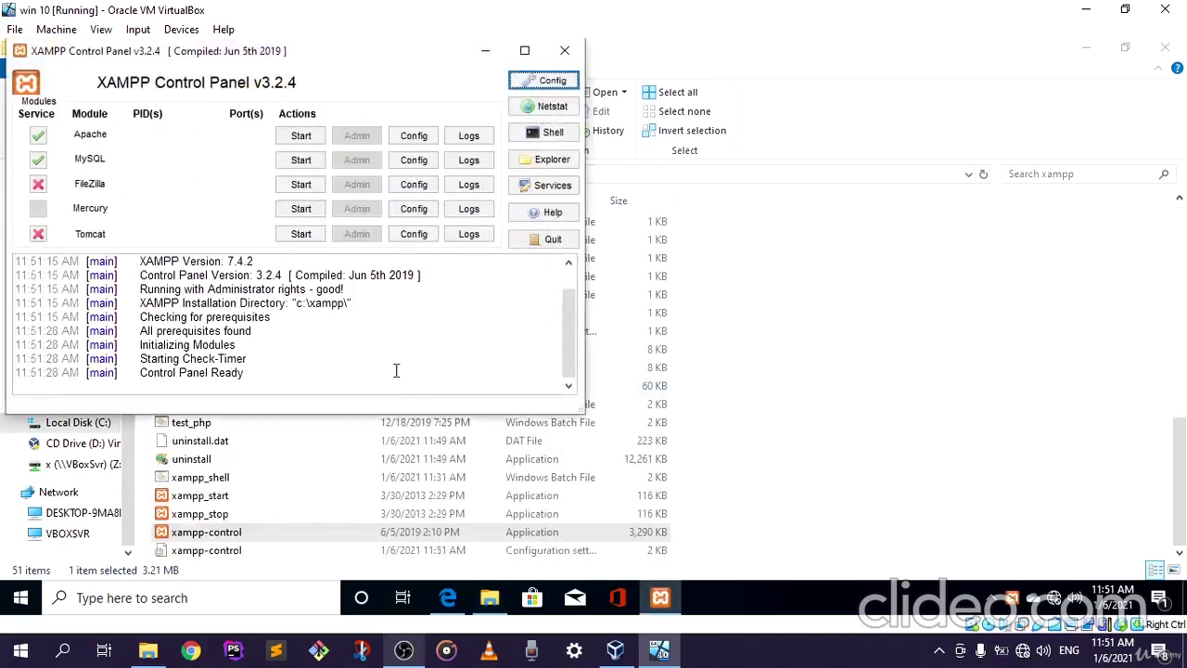
# Move the XAMPP Control Panel toward the middle of the desktop and start the Apache and MySQL services
pyautogui.moveTo(294, 53); pyautogui.dragTo(578, 92)
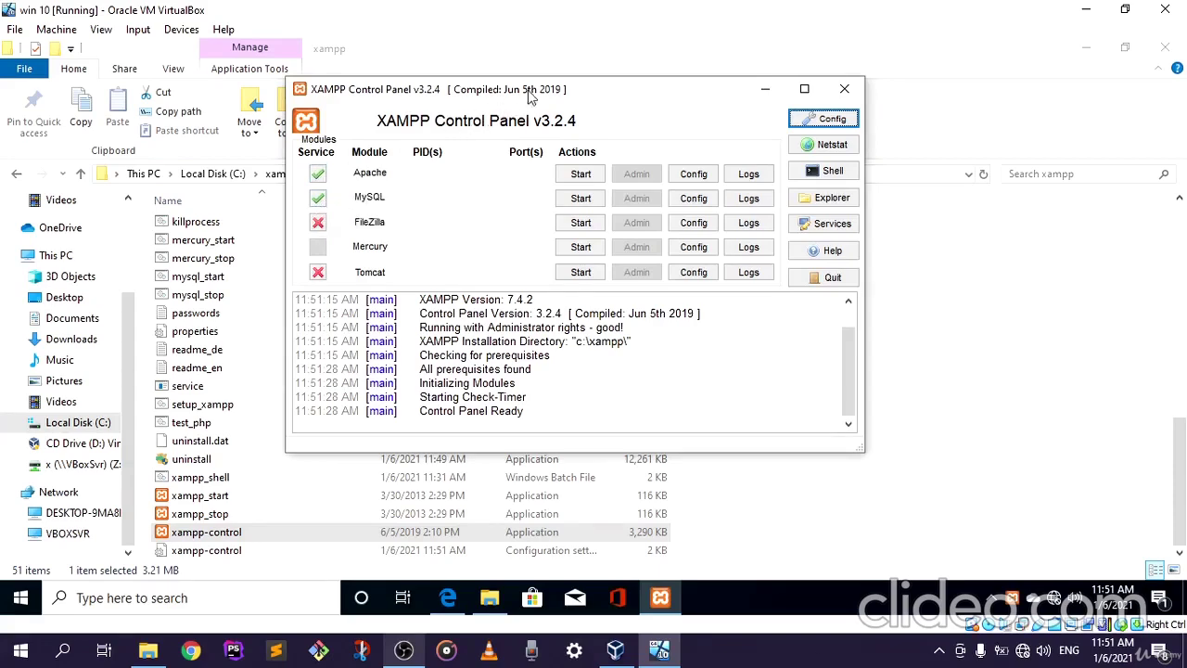
pyautogui.moveTo(527, 90); pyautogui.dragTo(489, 85)
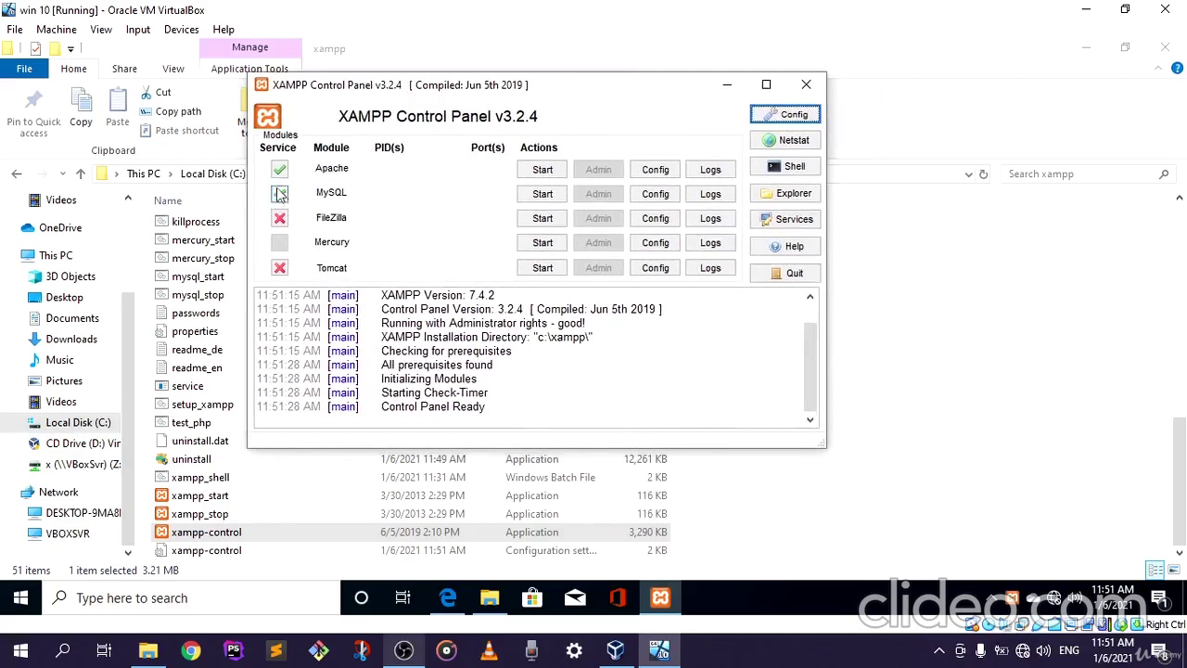
pyautogui.moveTo(450, 85); pyautogui.dragTo(418, 82)
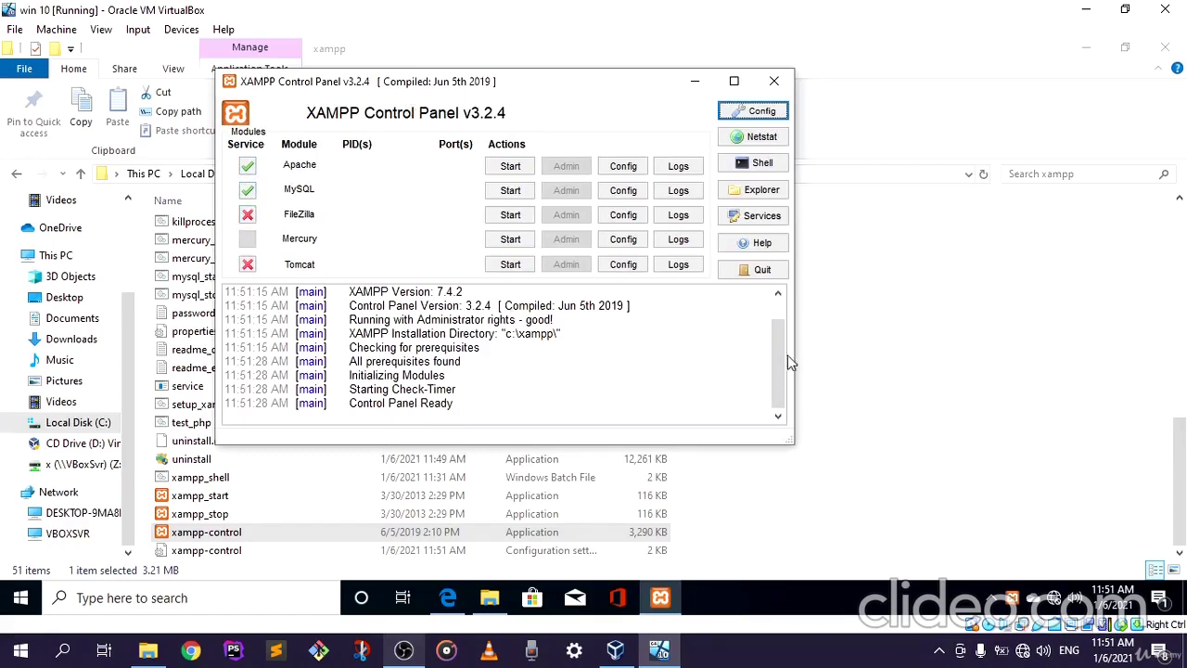
pyautogui.moveTo(777, 339); pyautogui.dragTo(771, 363)
pyautogui.moveTo(480, 82); pyautogui.dragTo(532, 84)
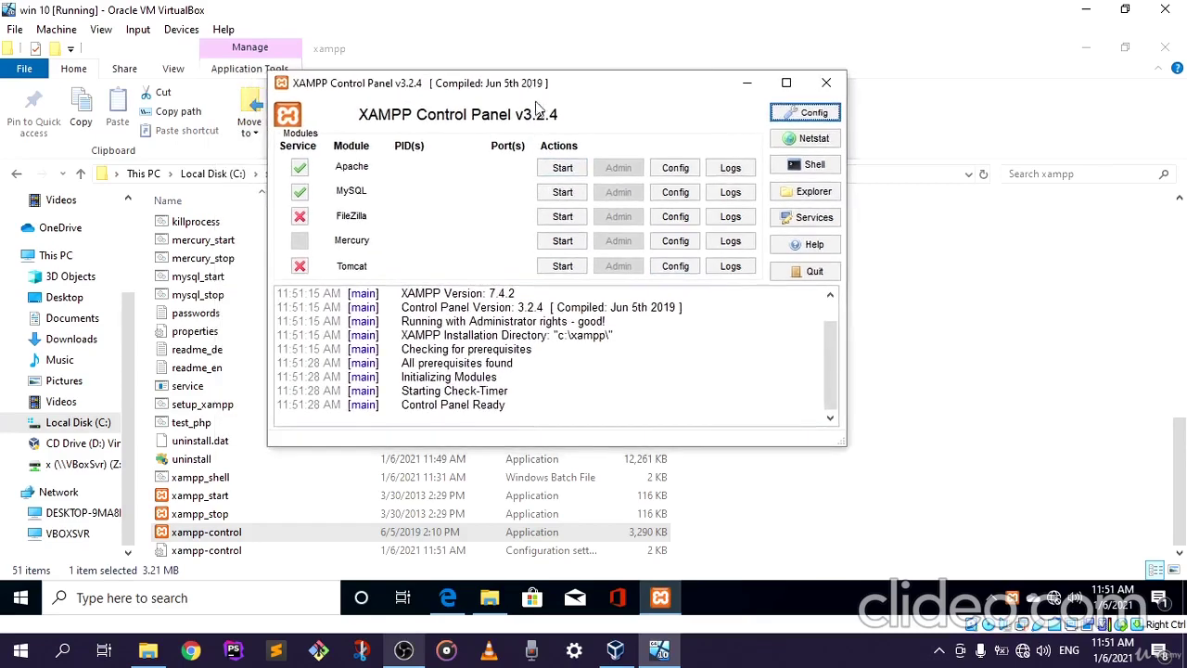
pyautogui.click(568, 173)
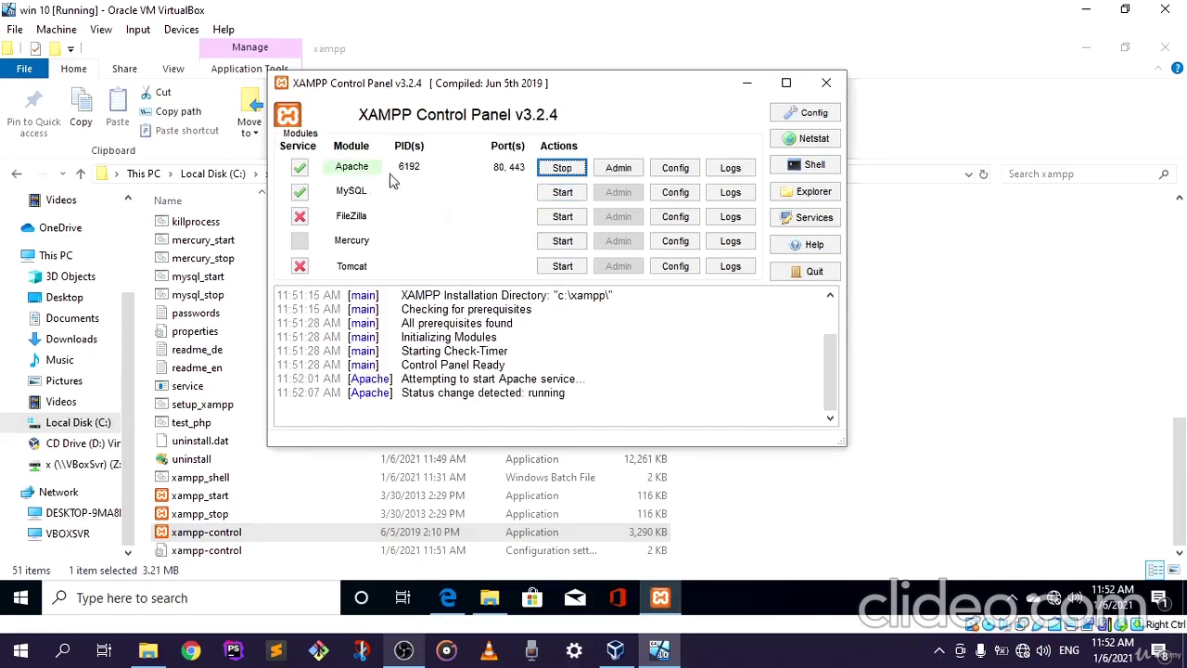
pyautogui.click(546, 192)
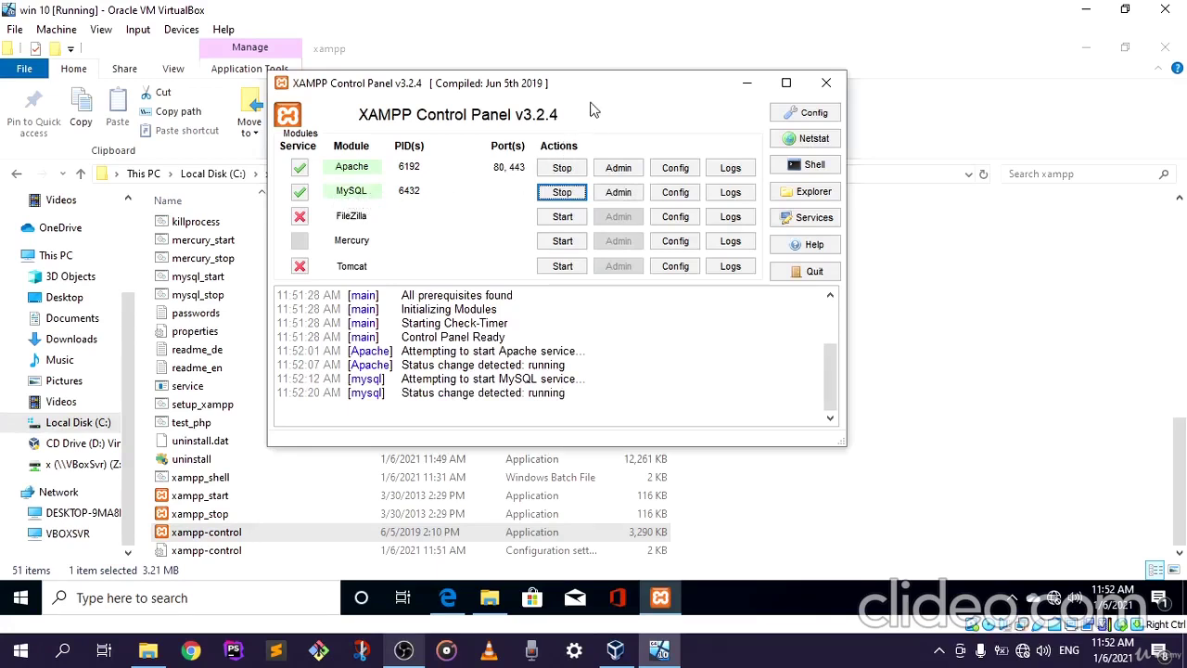
# Try to open Apache's admin page in Microsoft Edge, and return to the XAMPP Control Panel
pyautogui.moveTo(598, 86); pyautogui.dragTo(572, 87)
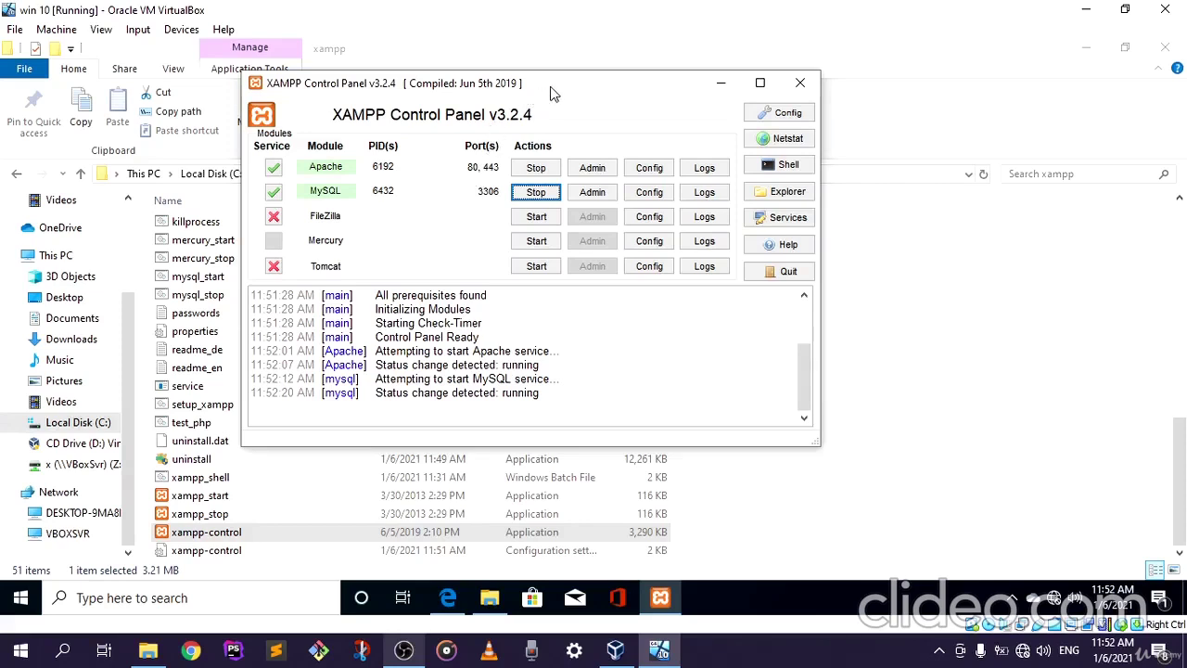
pyautogui.moveTo(550, 93); pyautogui.dragTo(517, 93)
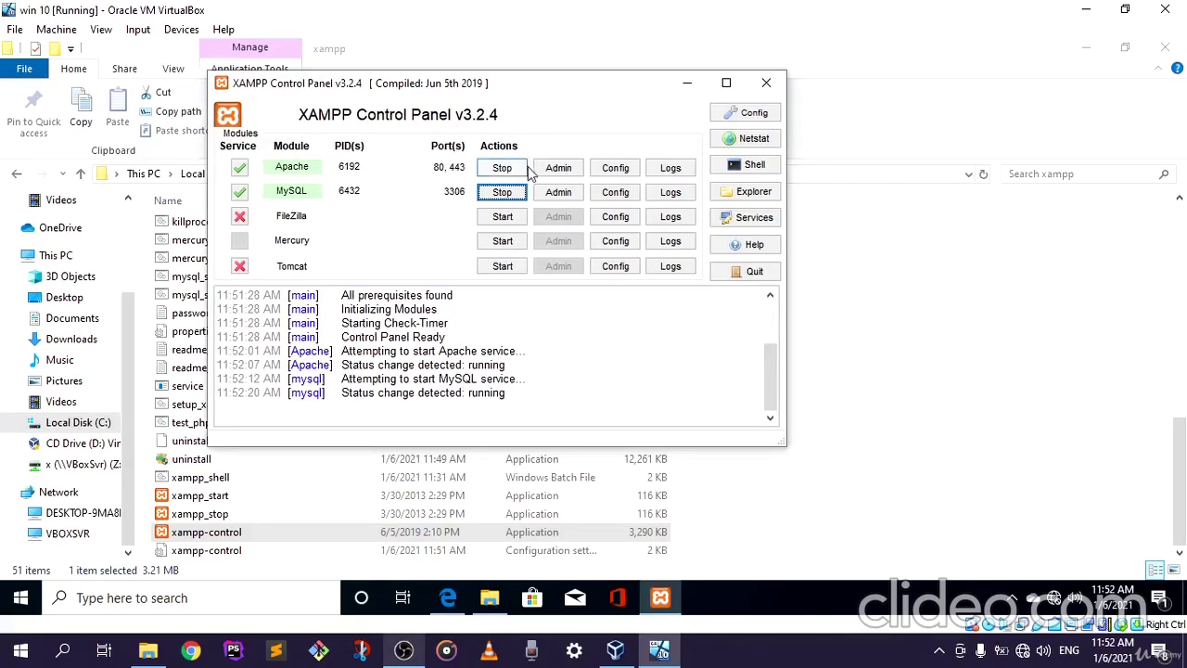
pyautogui.click(559, 169)
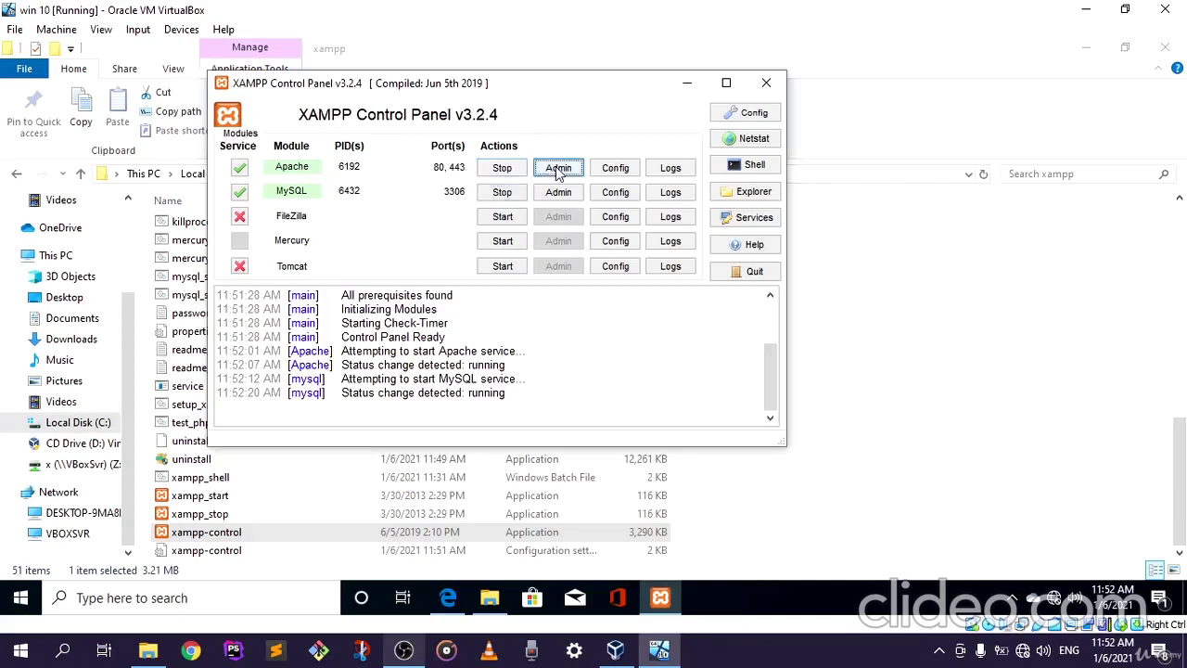
pyautogui.moveTo(448, 603)
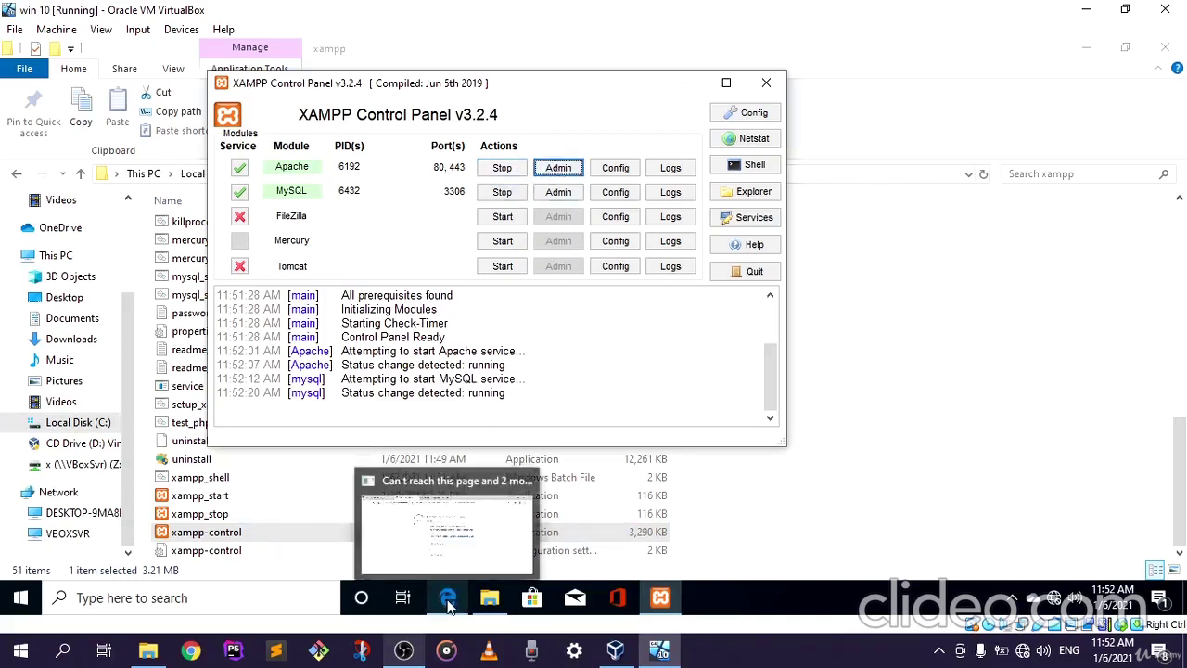
pyautogui.click(448, 562)
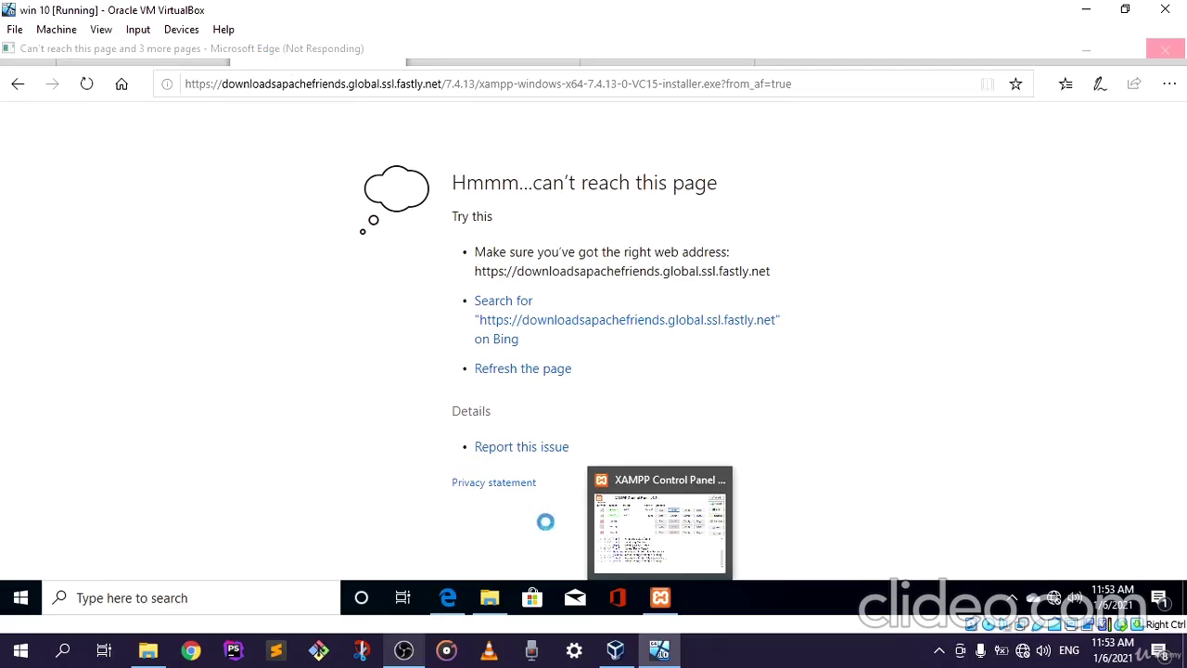
pyautogui.click(667, 597)
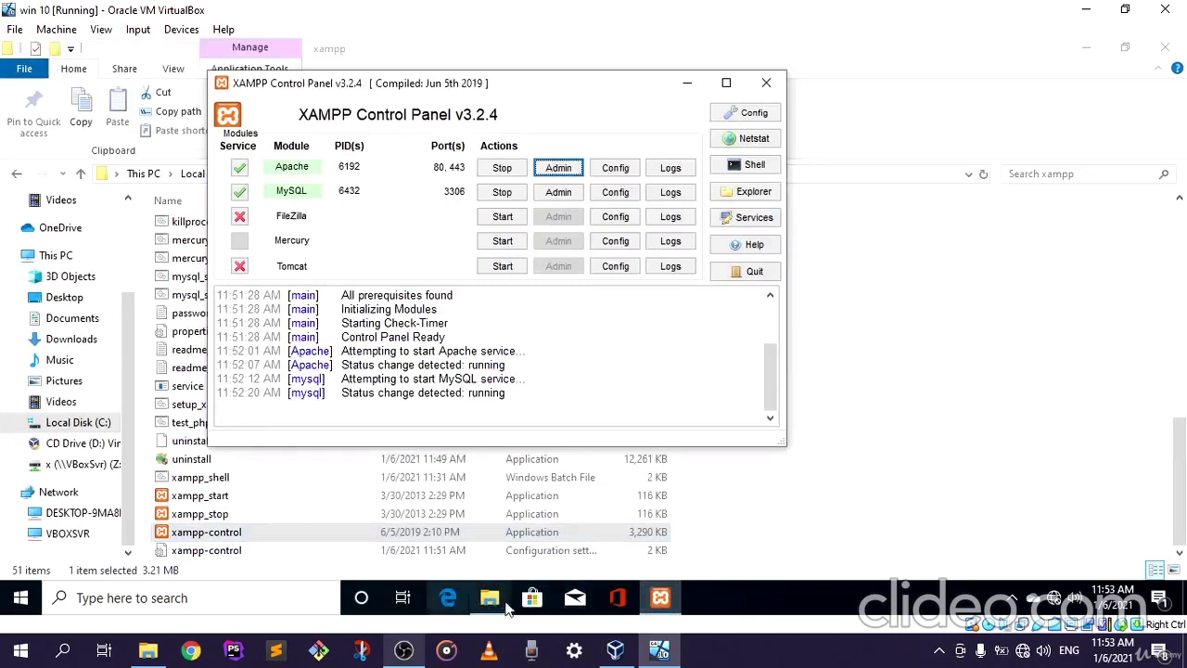
pyautogui.moveTo(577, 93); pyautogui.dragTo(680, 83)
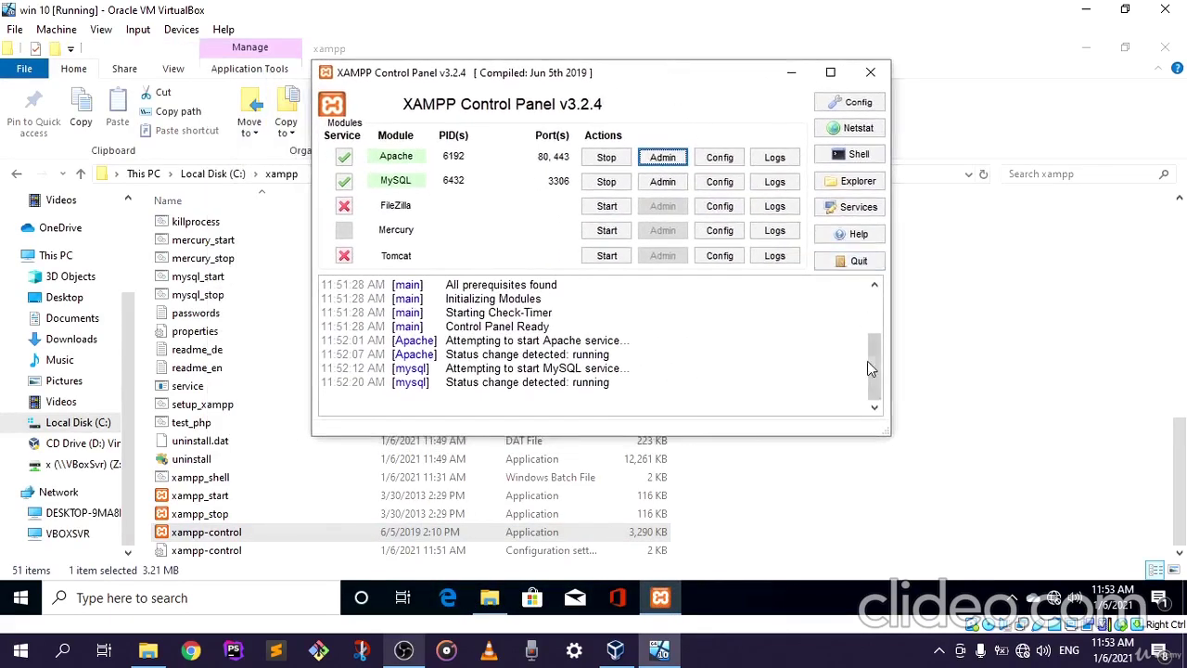
pyautogui.scroll(3, 879, 365)
pyautogui.scroll(-2, 872, 371)
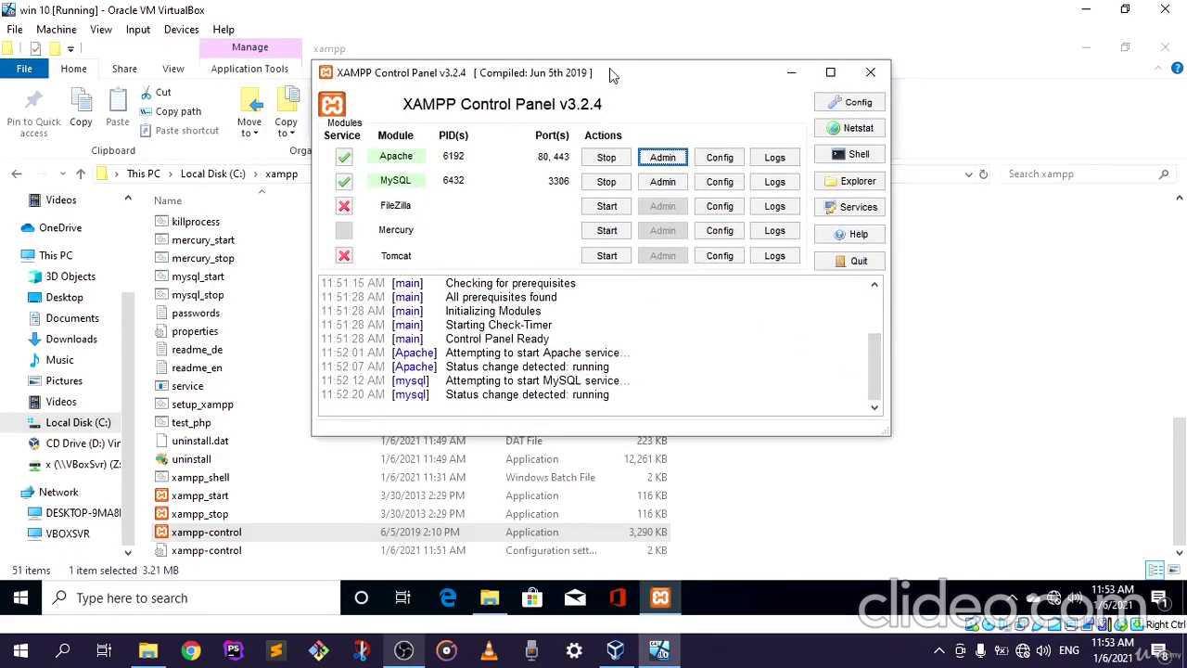
pyautogui.moveTo(609, 69); pyautogui.dragTo(689, 66)
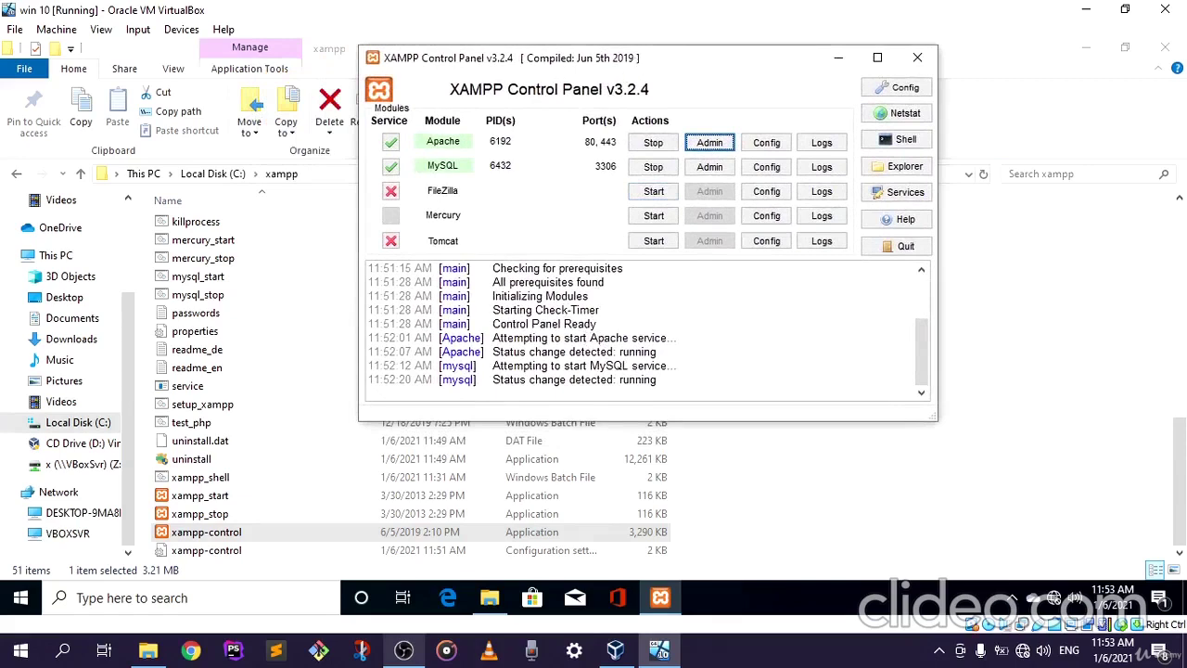
pyautogui.moveTo(638, 62); pyautogui.dragTo(591, 93)
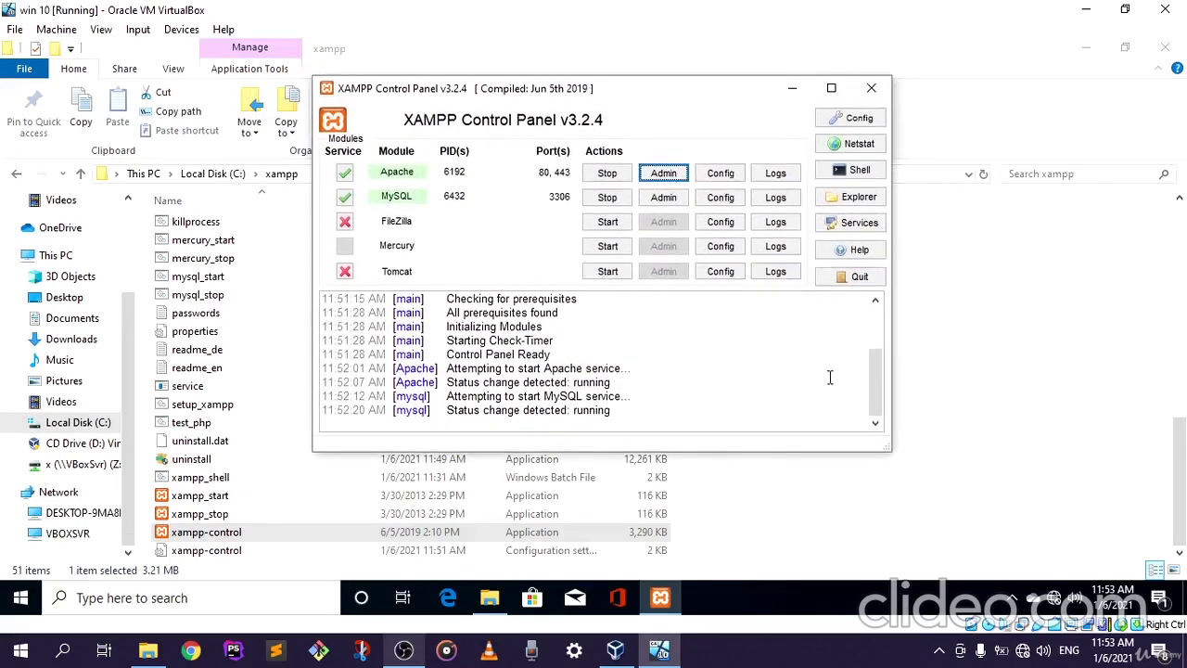
pyautogui.moveTo(875, 367); pyautogui.dragTo(851, 390)
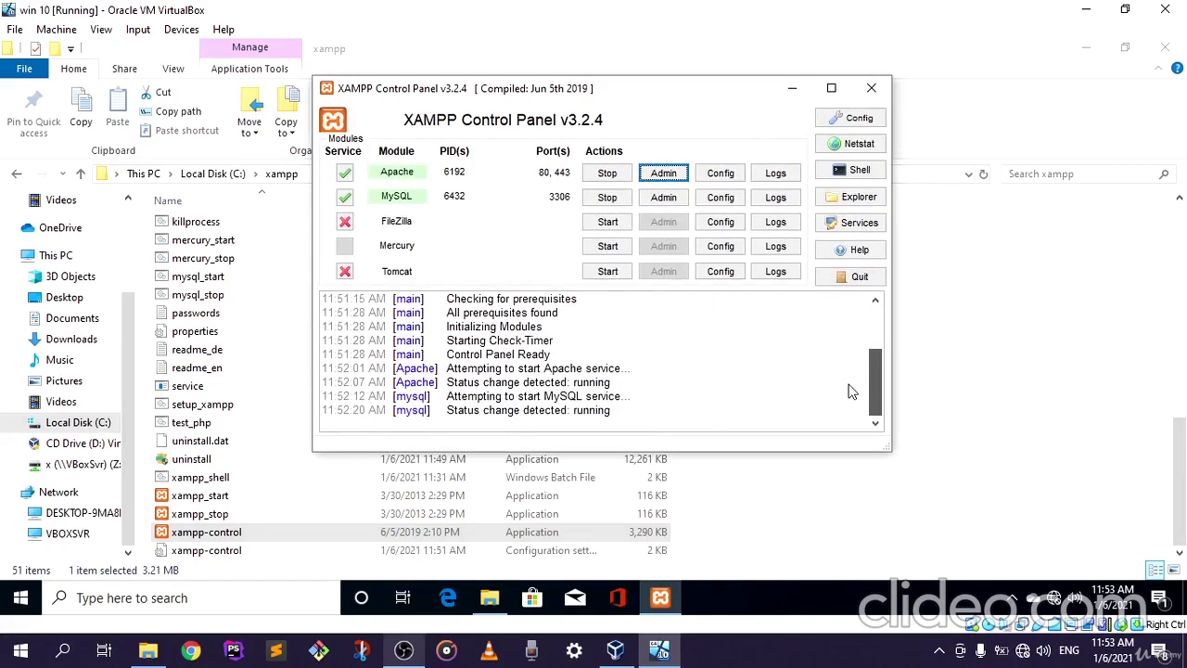